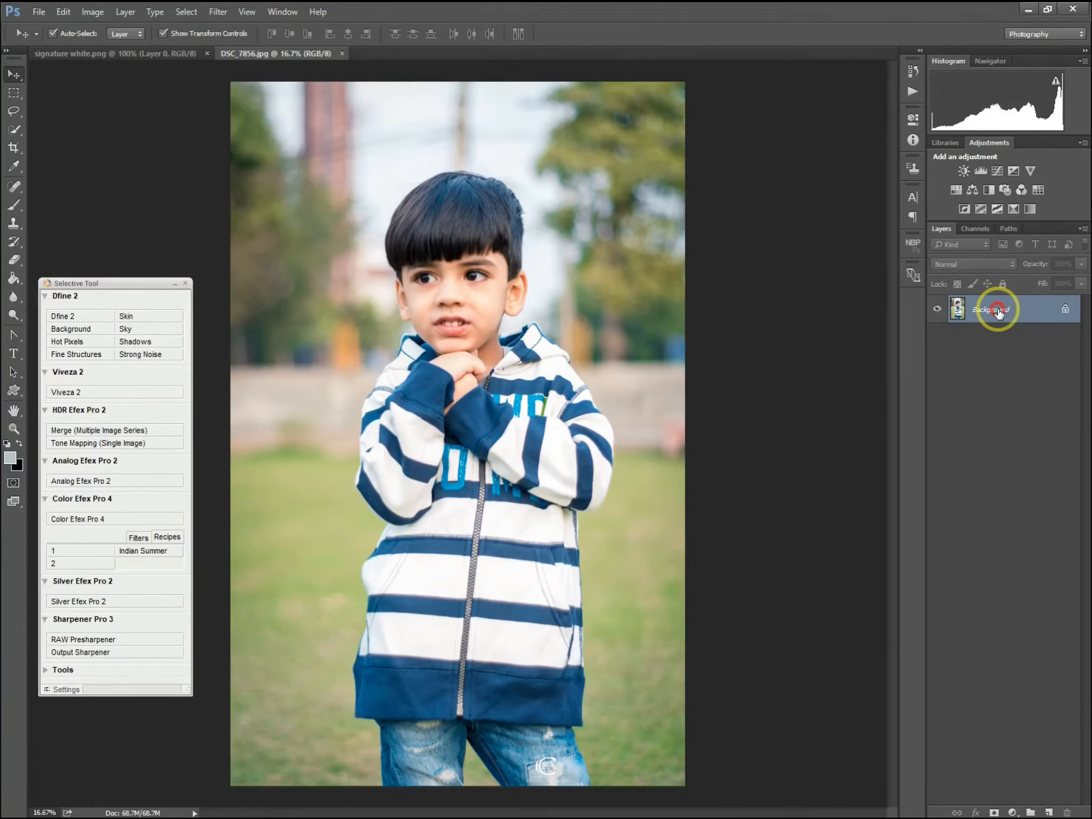
Duplicate the Background layer and open the copy in Color Efex Pro 4 with the Indian Summer recipe
double_click(997, 310)
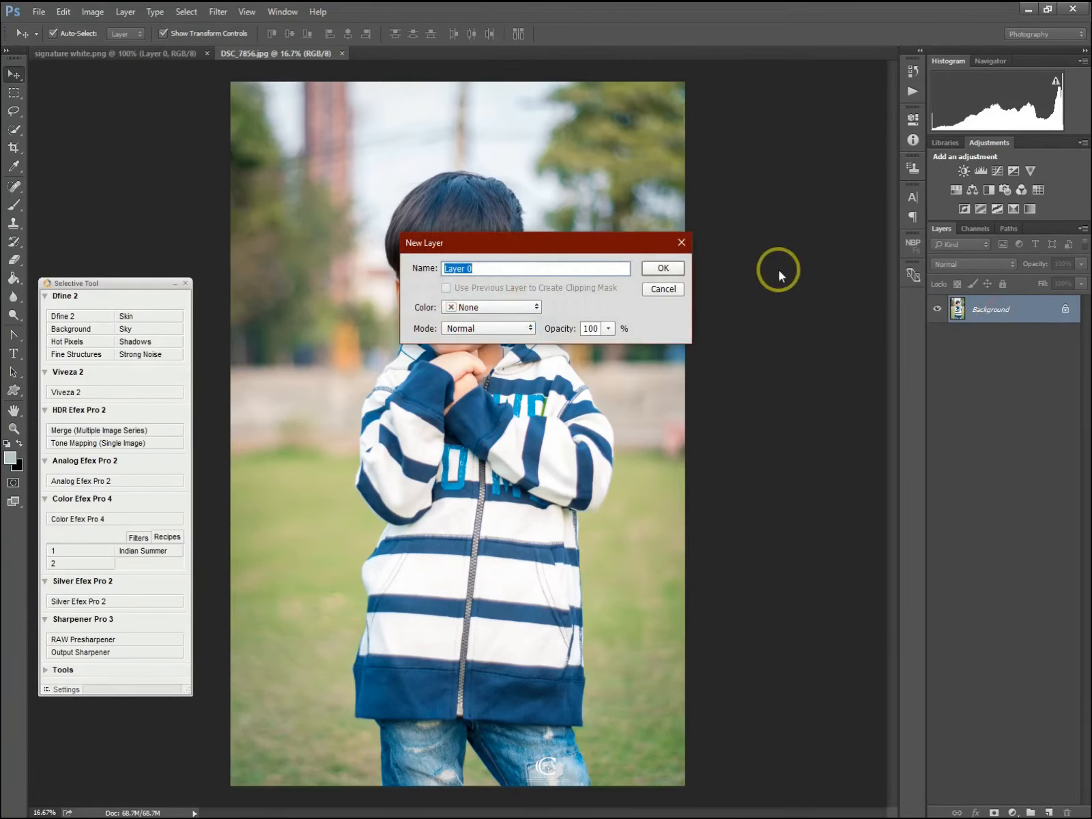
left_click(662, 289)
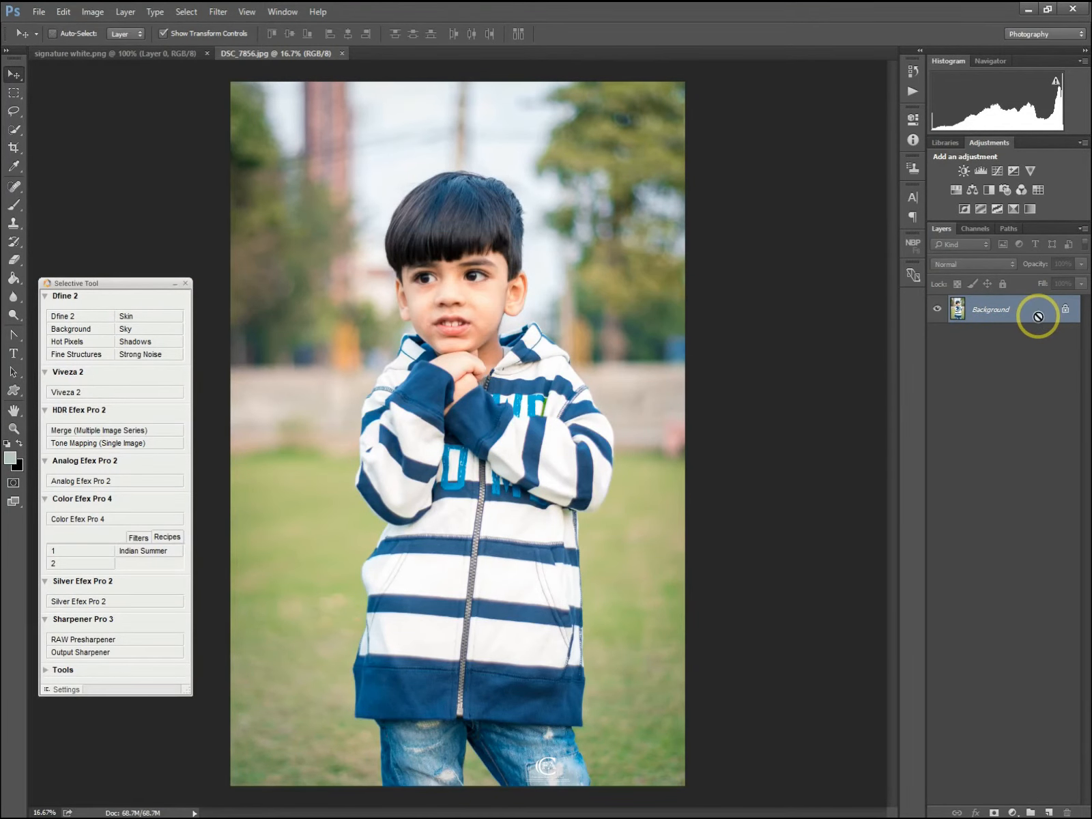
key("ctrl+j")
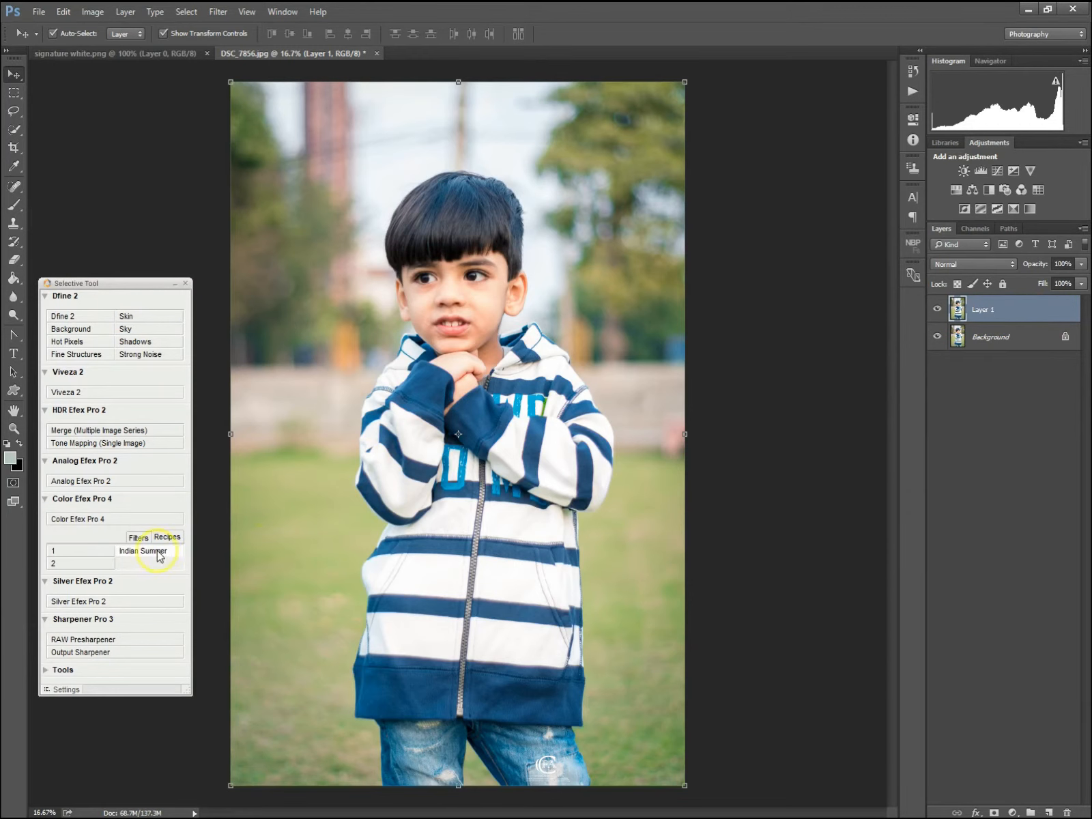
left_click(158, 552)
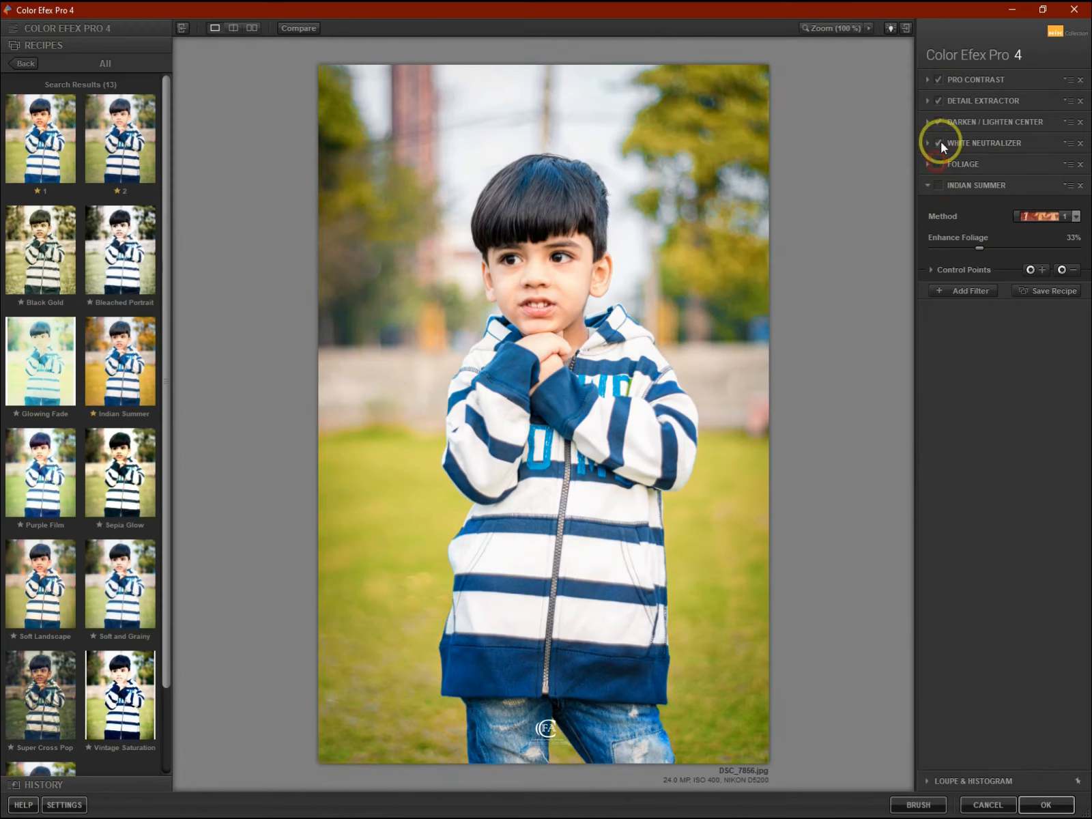
Switch off all of the recipe's filters, then re-enable only Pro Contrast and show its settings
left_click(937, 101)
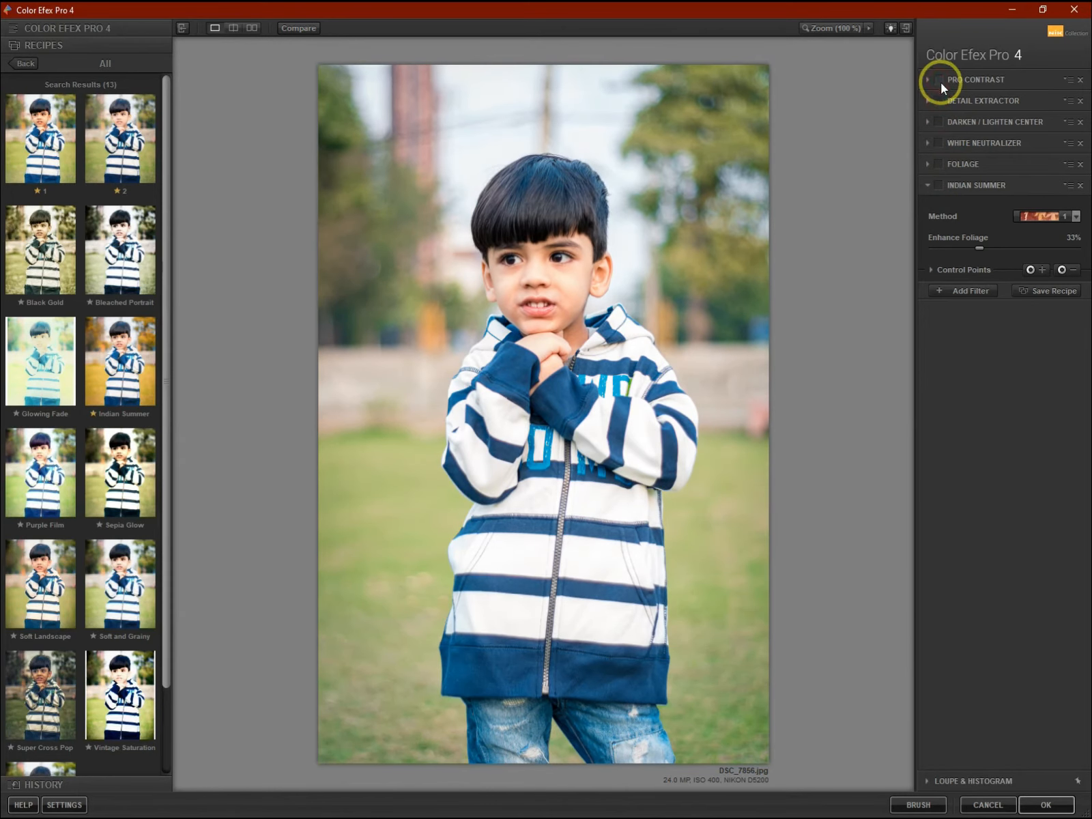
left_click(966, 79)
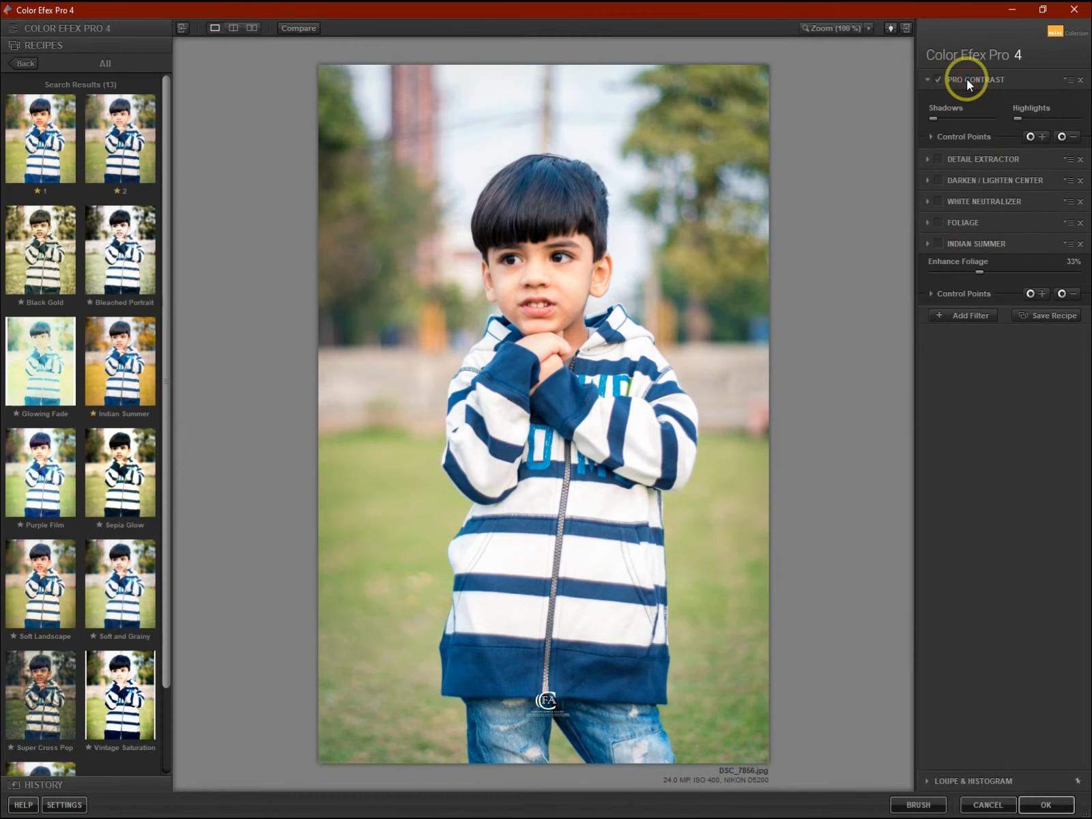
left_click(940, 79)
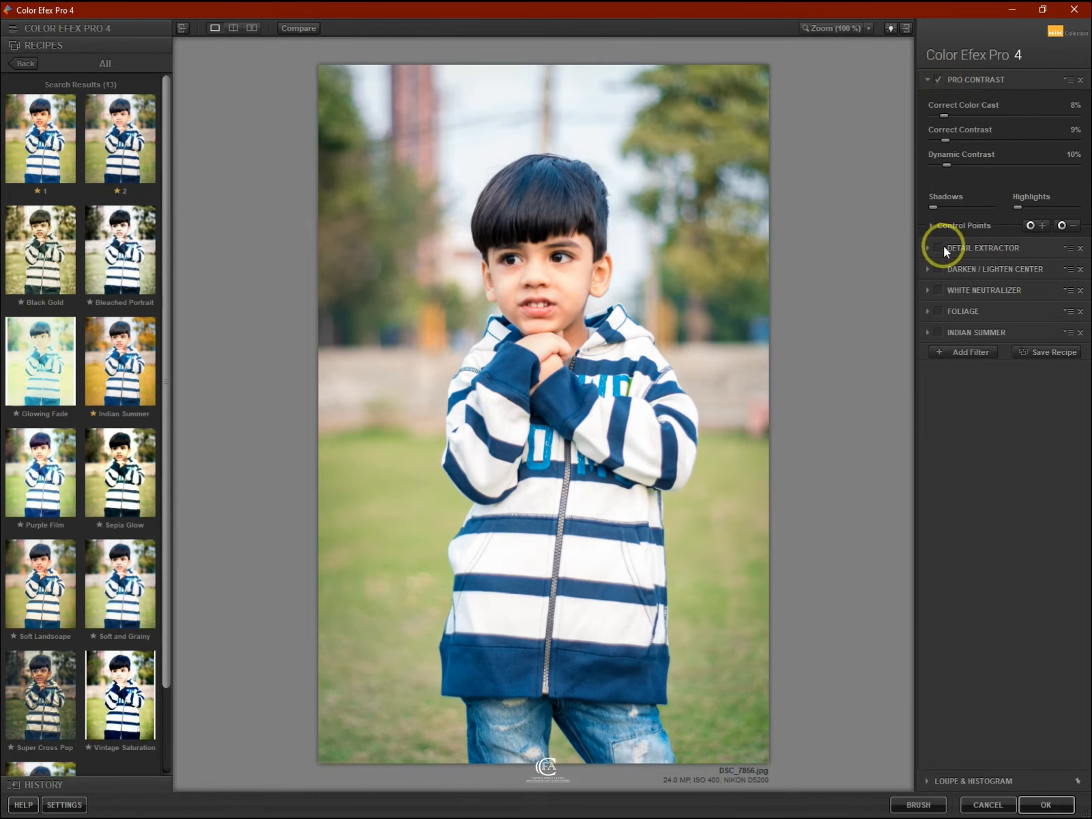
Preview the Detail Extractor filter by toggling its effect on and off, leaving it disabled
left_click(956, 247)
left_click(936, 100)
left_click(937, 102)
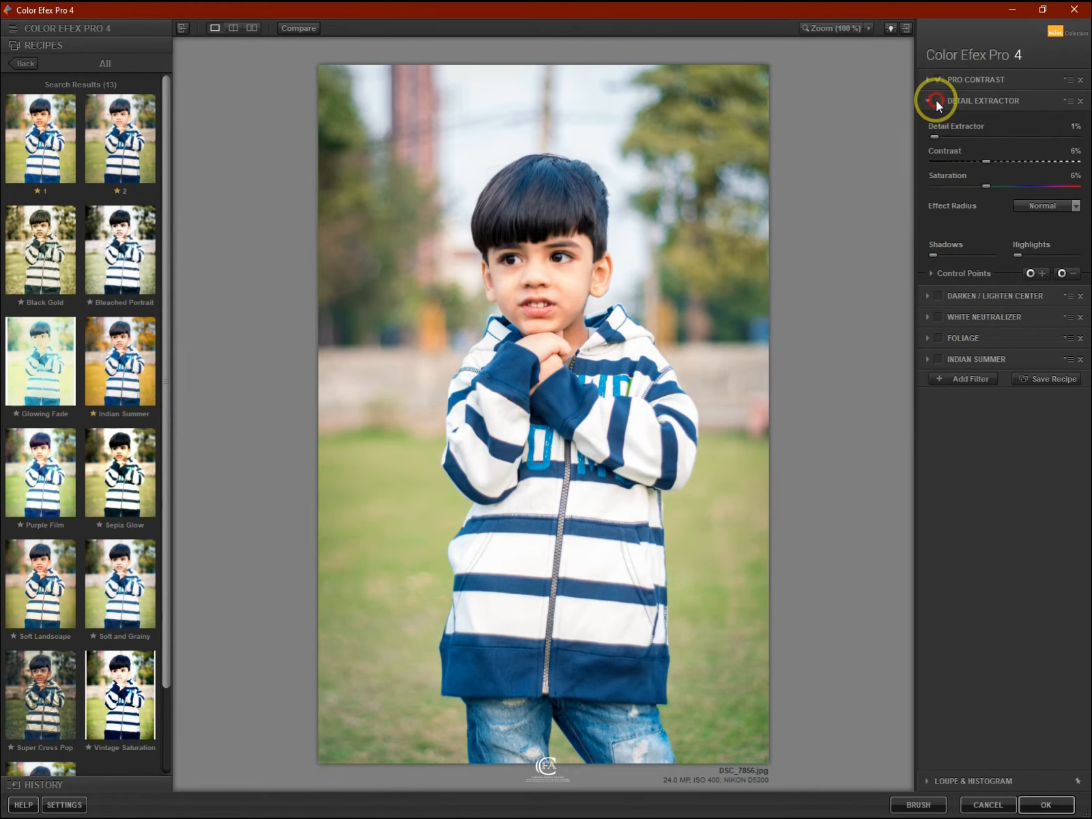
left_click(936, 102)
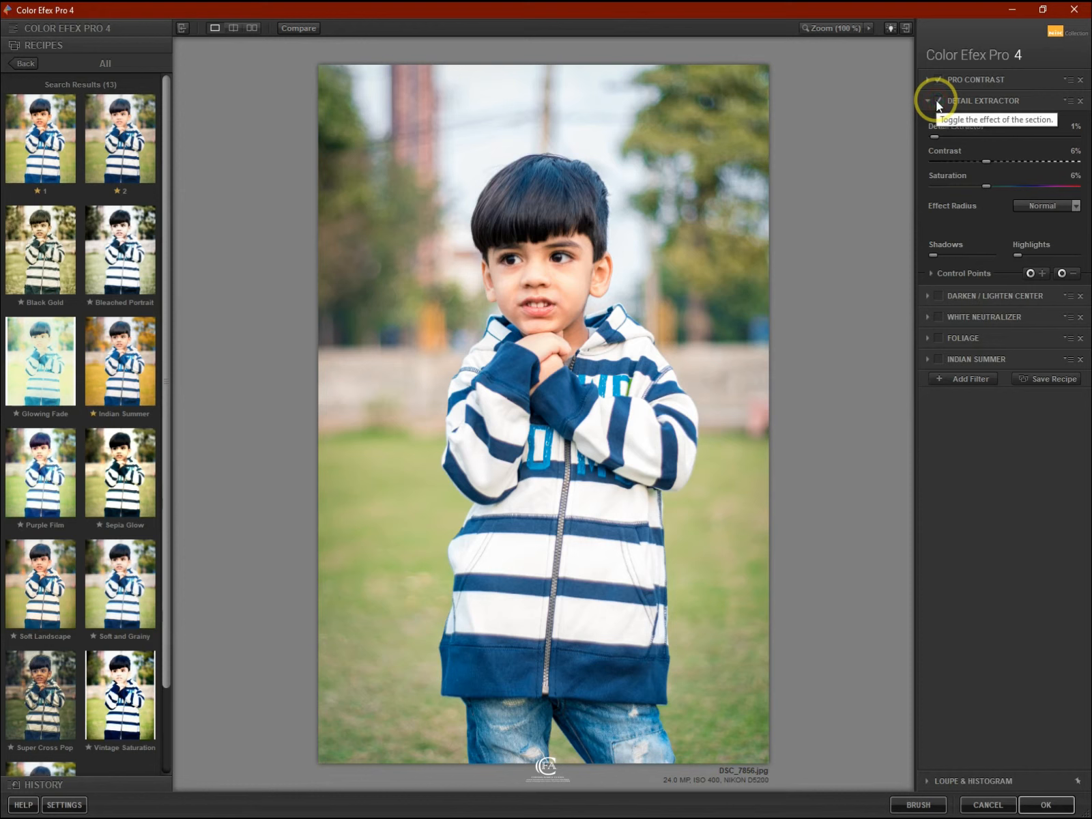
left_click(936, 100)
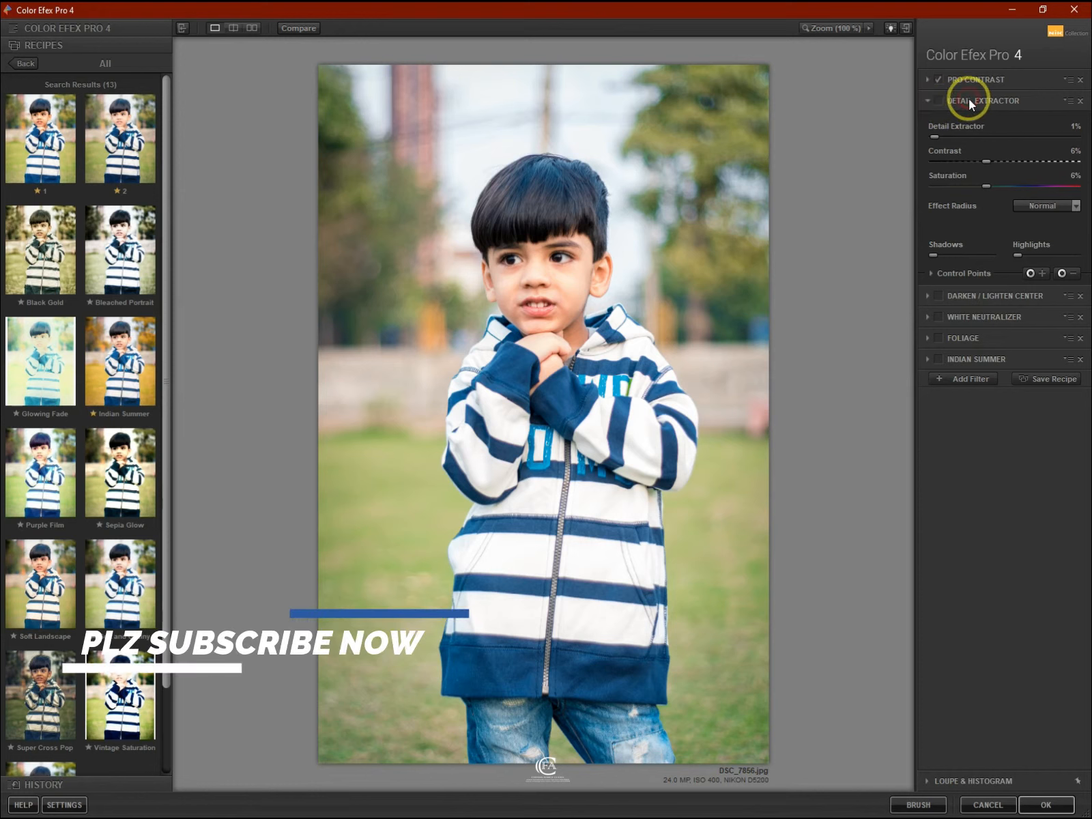
Enable Darken / Lighten Center with Center Luminosity 10% and Border Luminosity -18%, toggling the effect to check it
left_click(967, 295)
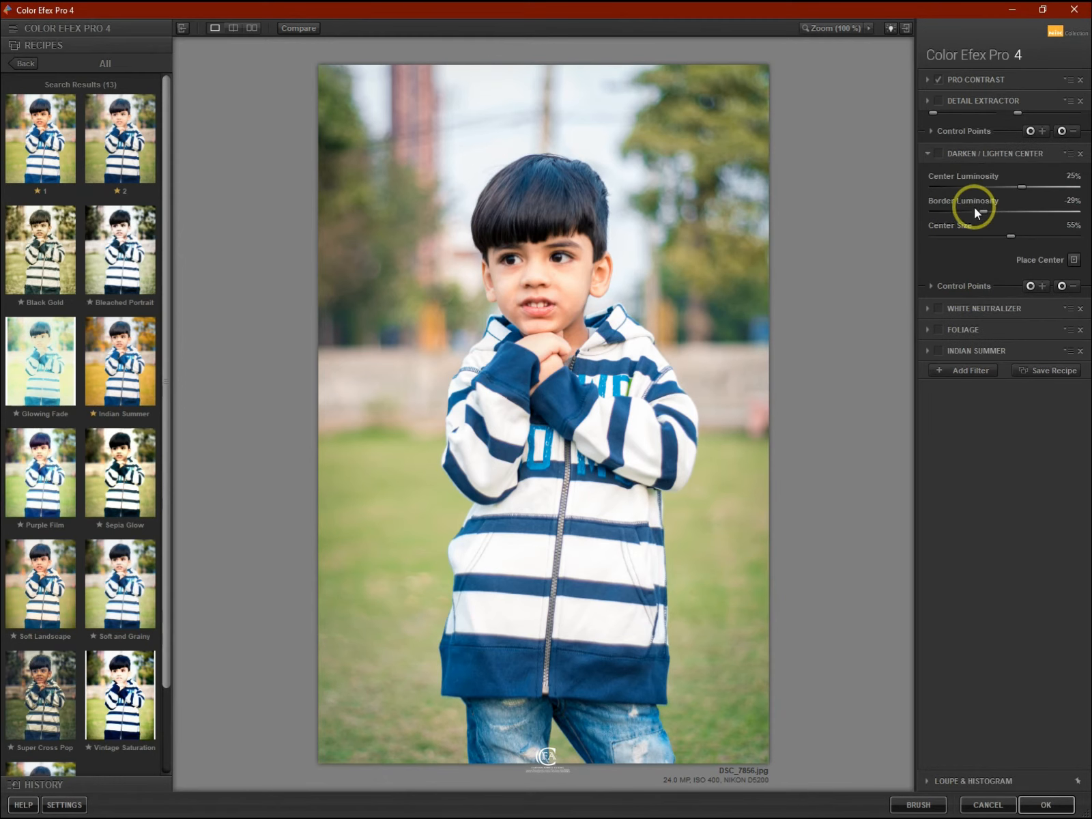
left_click(939, 124)
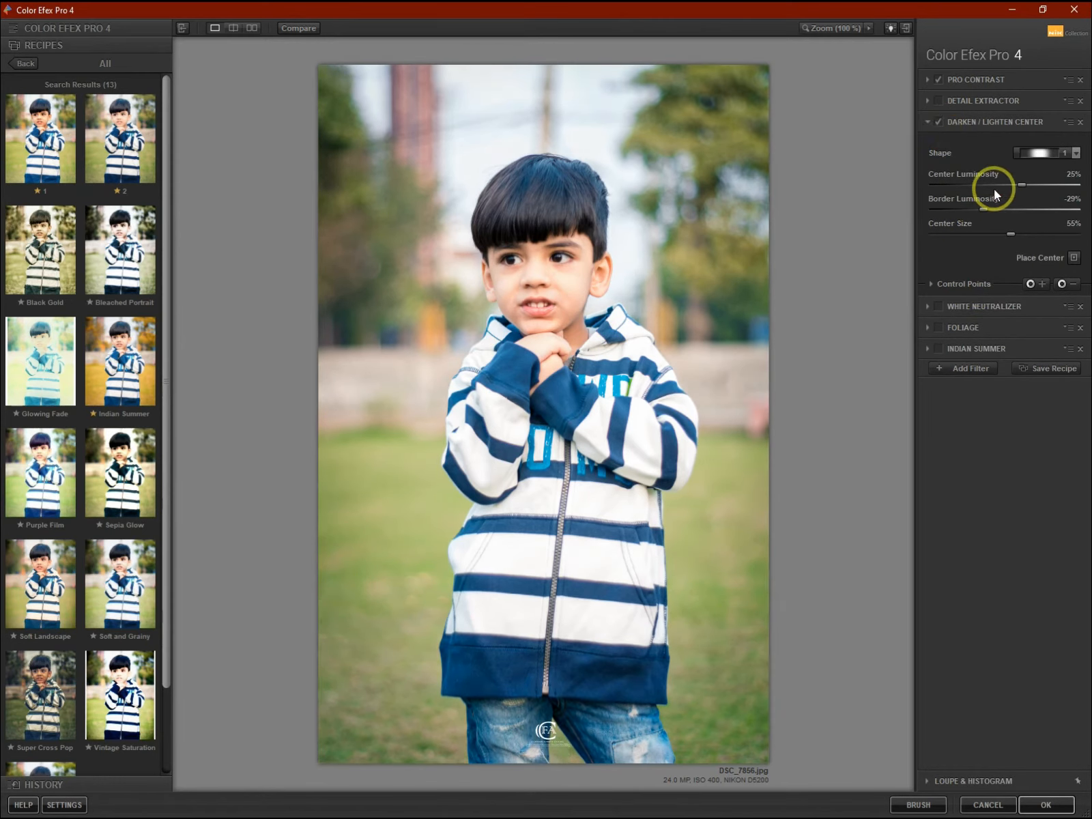
left_click_drag(1020, 183, 1014, 184)
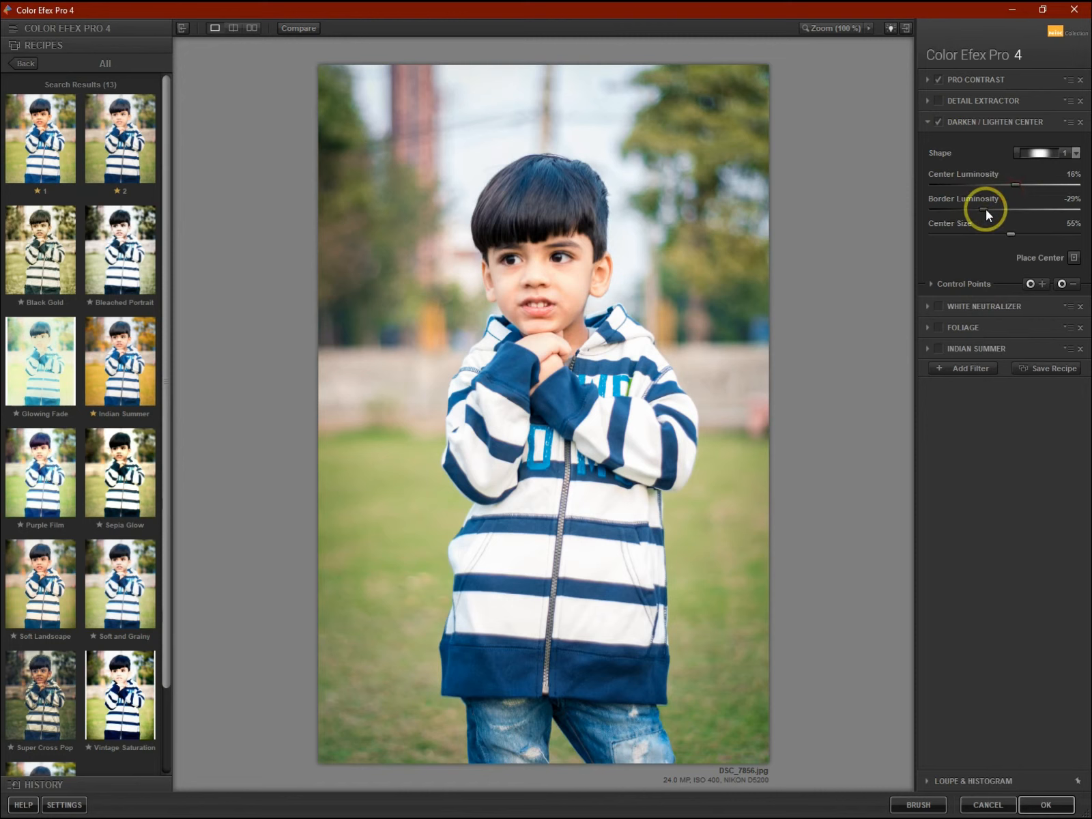
left_click(938, 122)
left_click(938, 122)
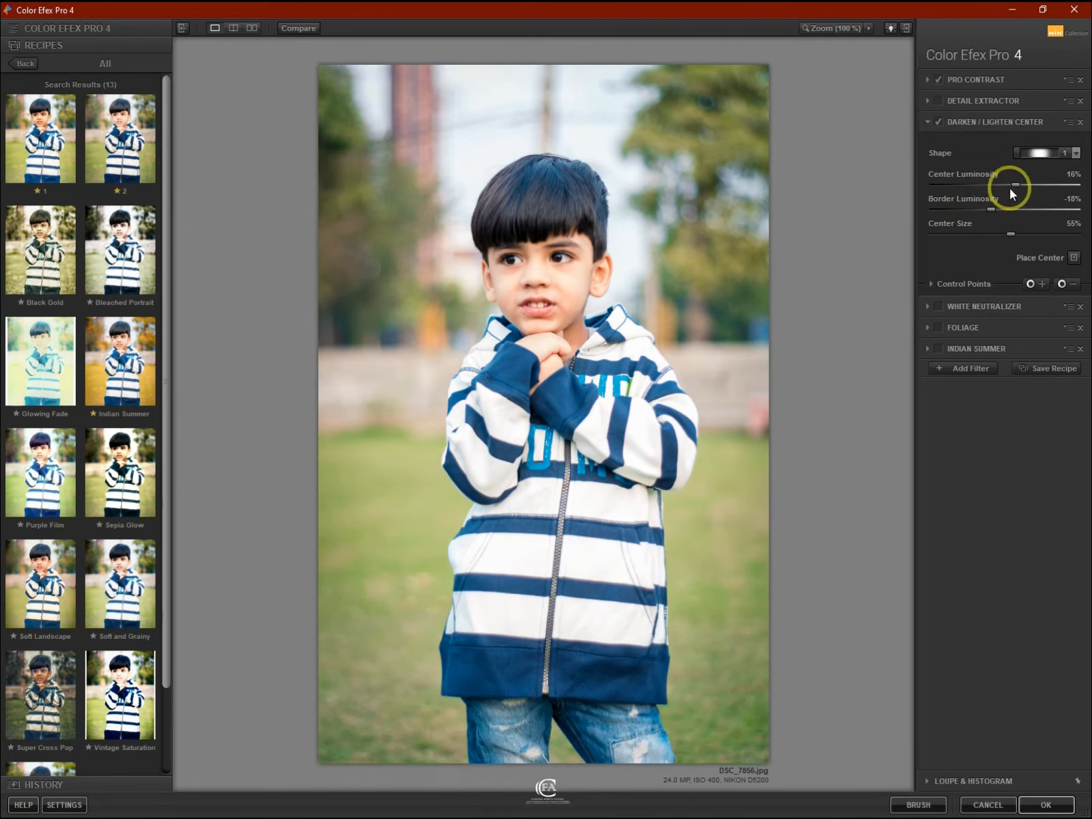
left_click_drag(1002, 184, 1010, 184)
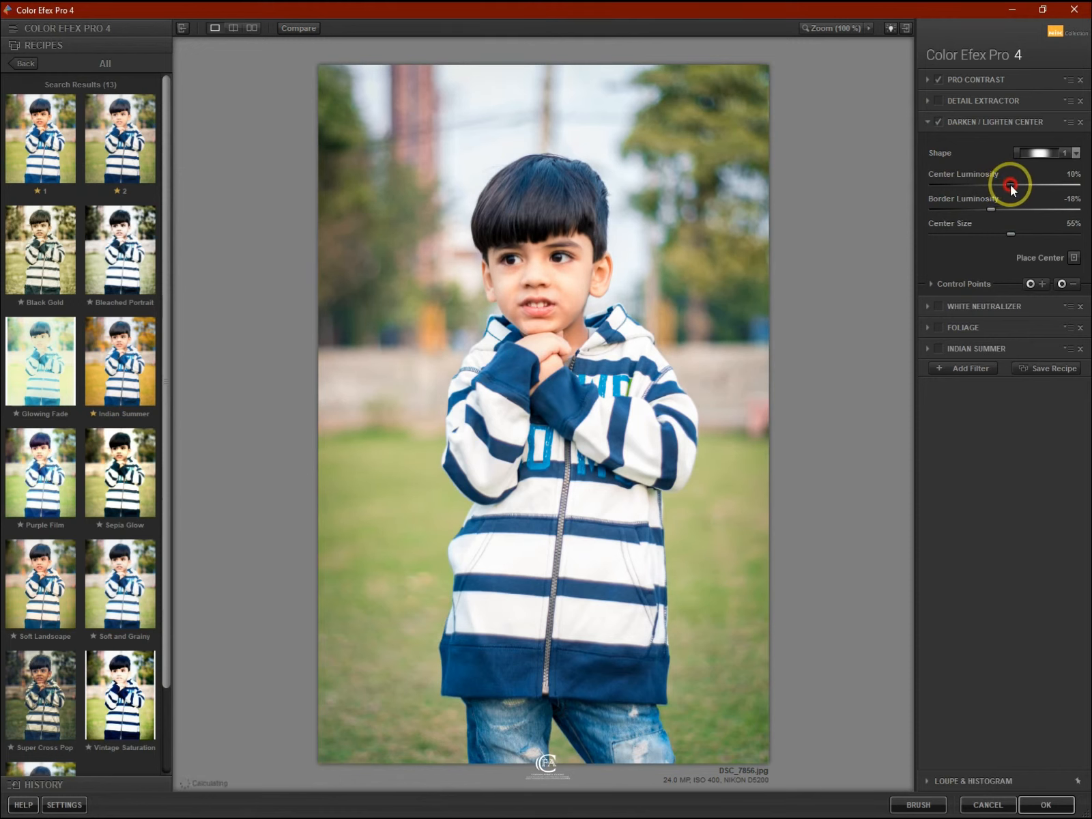
left_click(938, 122)
left_click(938, 122)
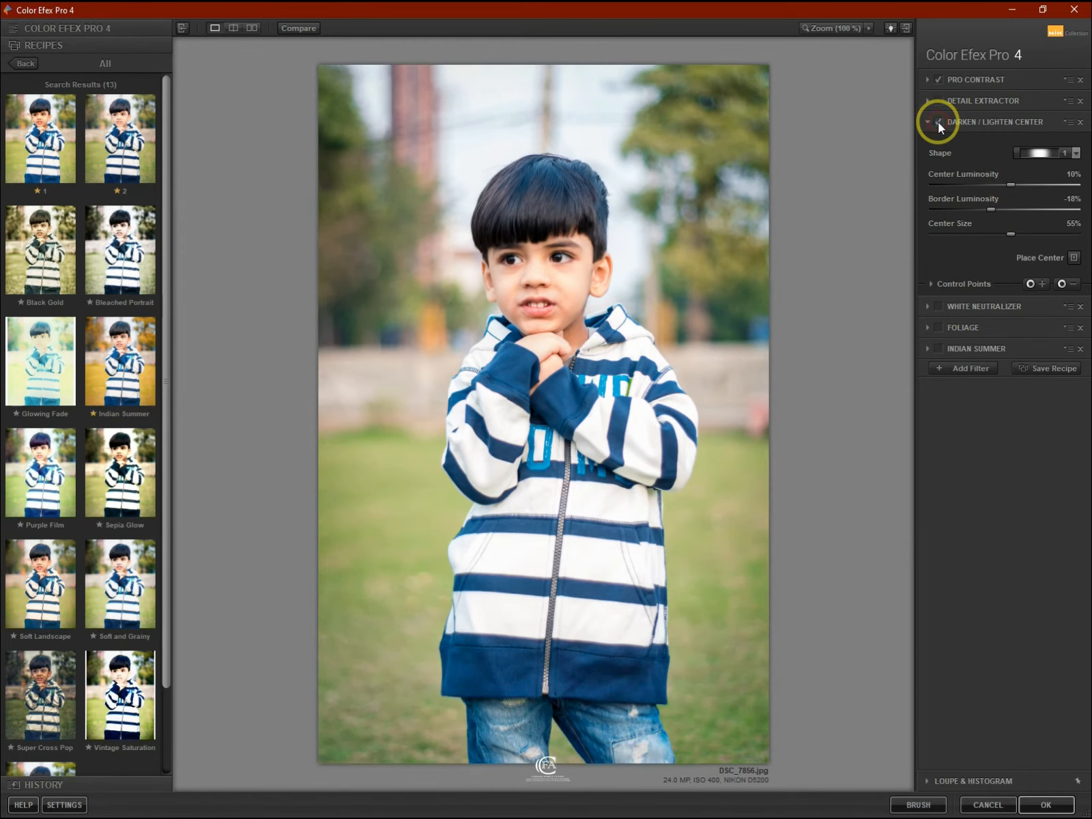
Enable the White Neutralizer filter, and enable Foliage with Enhance Foliage at 34%
left_click(937, 306)
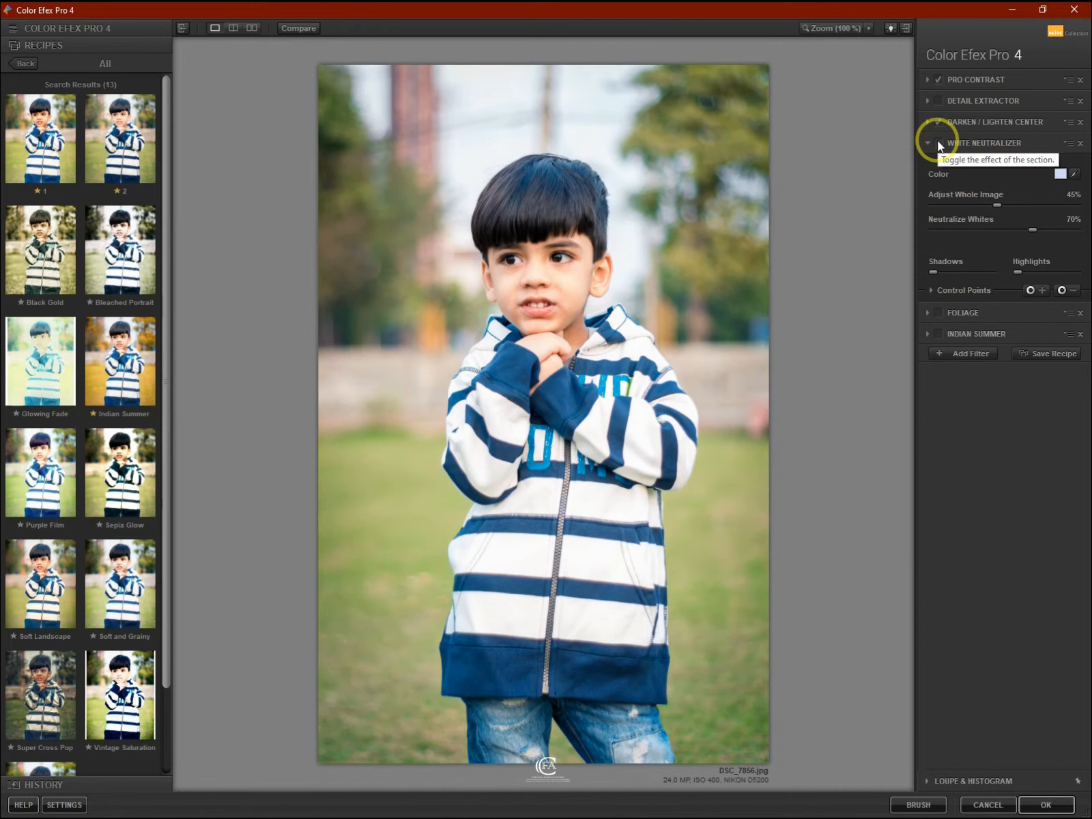
left_click(938, 142)
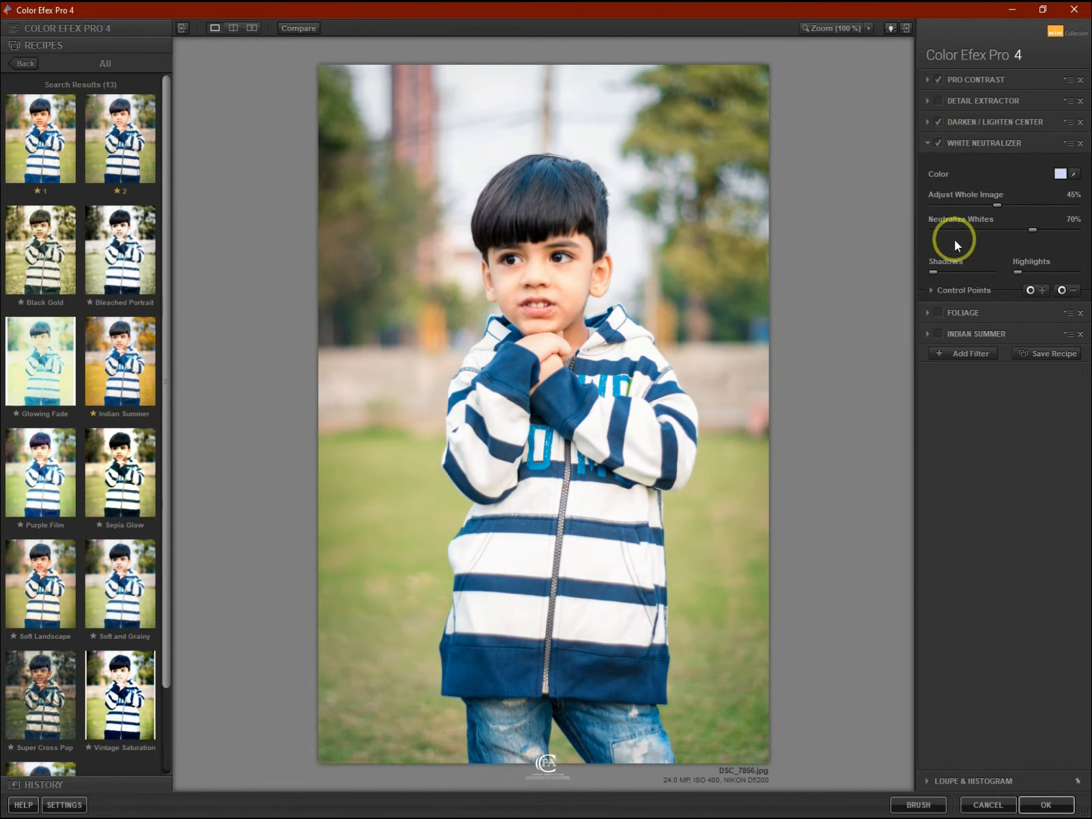
left_click(959, 313)
left_click(937, 165)
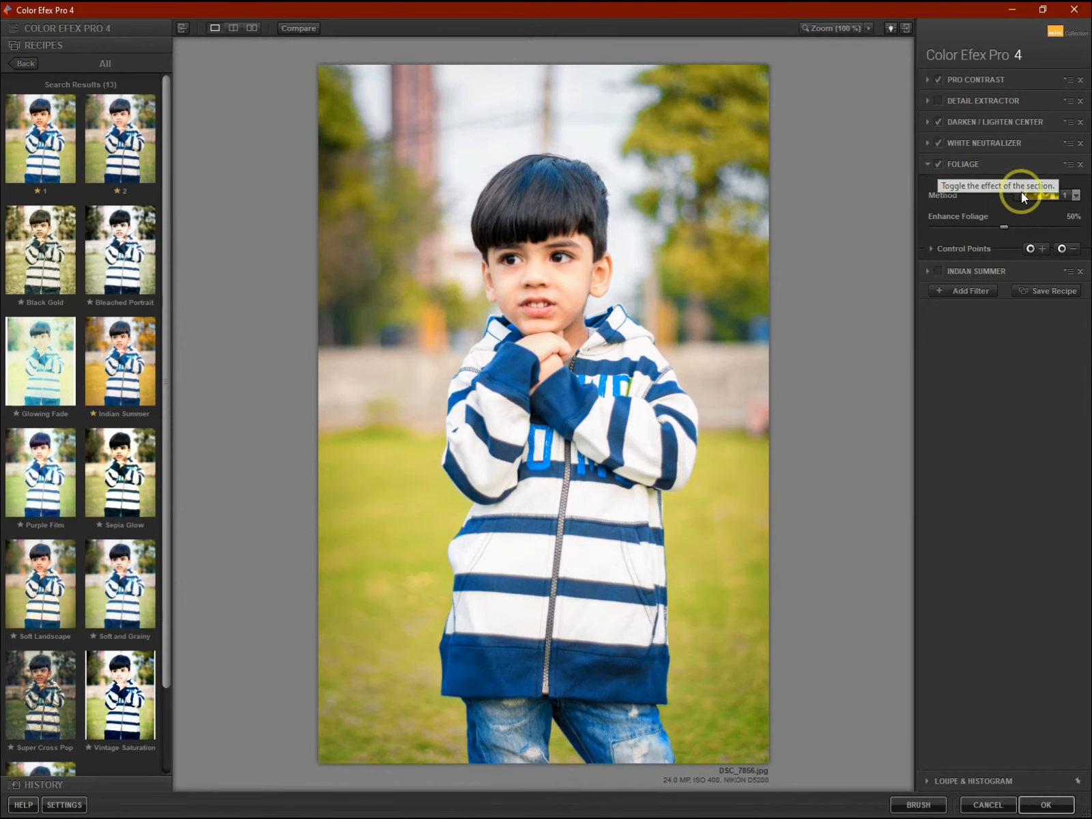
left_click_drag(1001, 230, 981, 232)
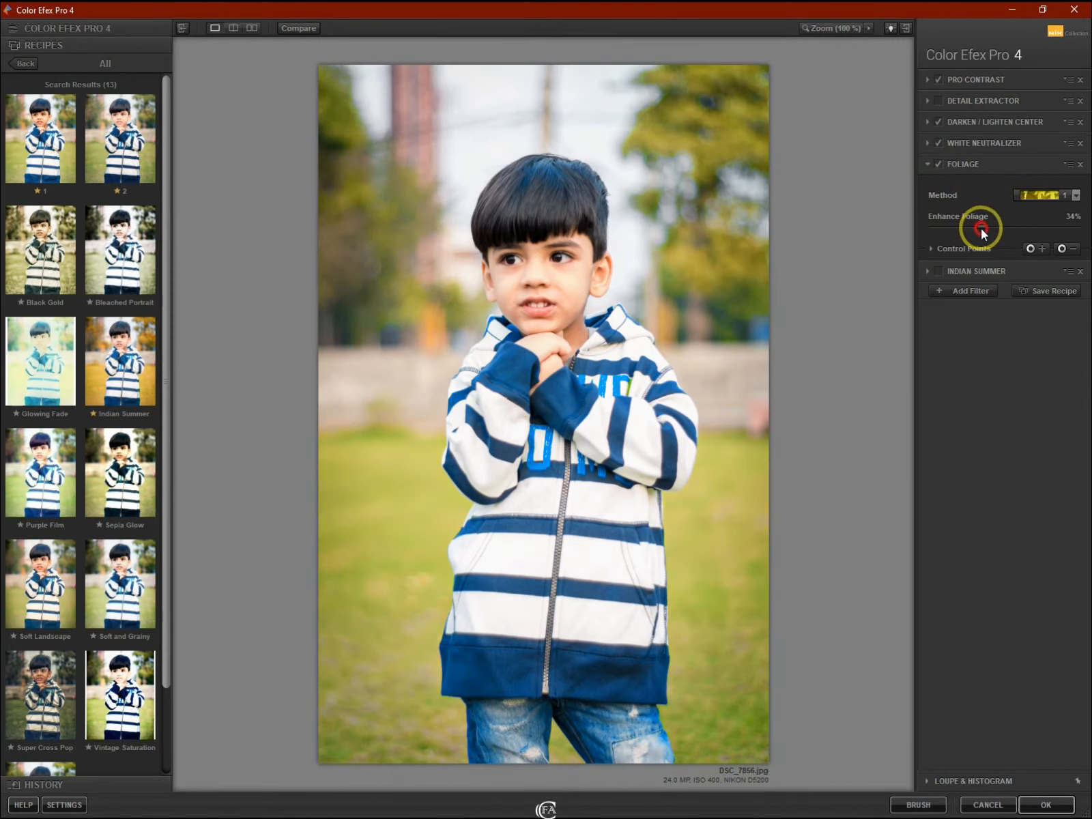
Enable the Indian Summer filter, try its alternative methods on the photo, and choose method 1
left_click(977, 271)
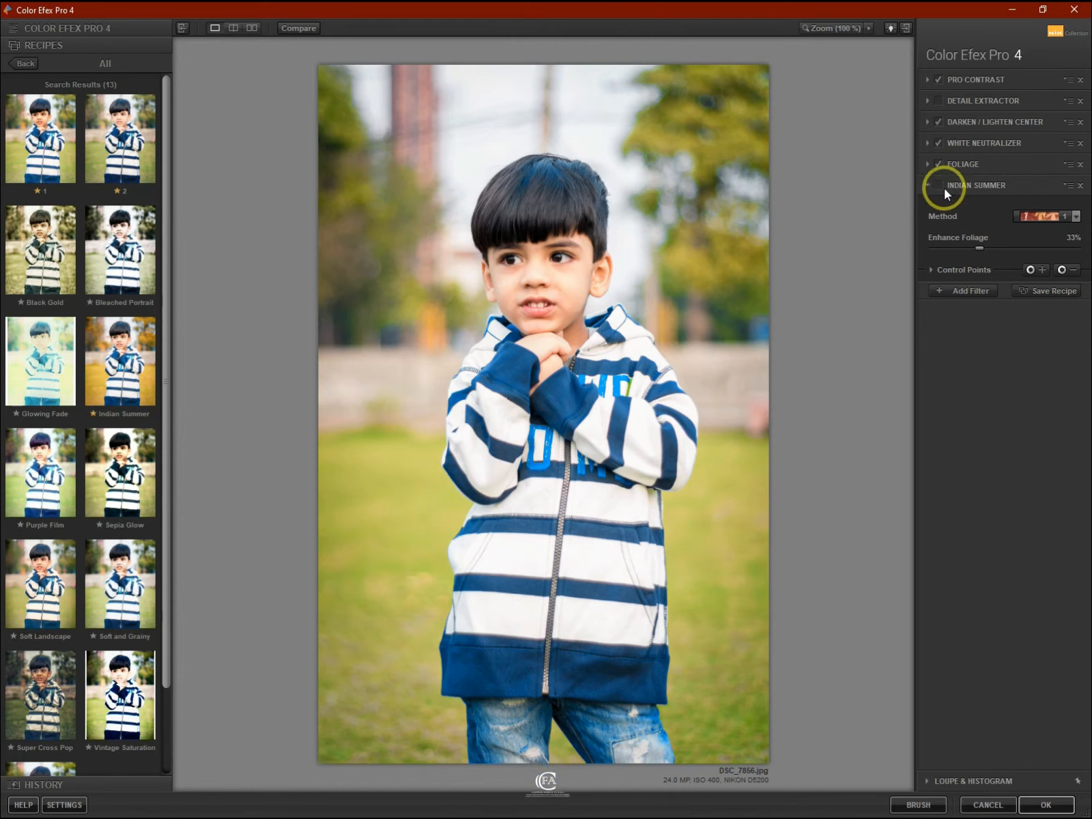
left_click(940, 185)
left_click(1033, 218)
left_click(1041, 258)
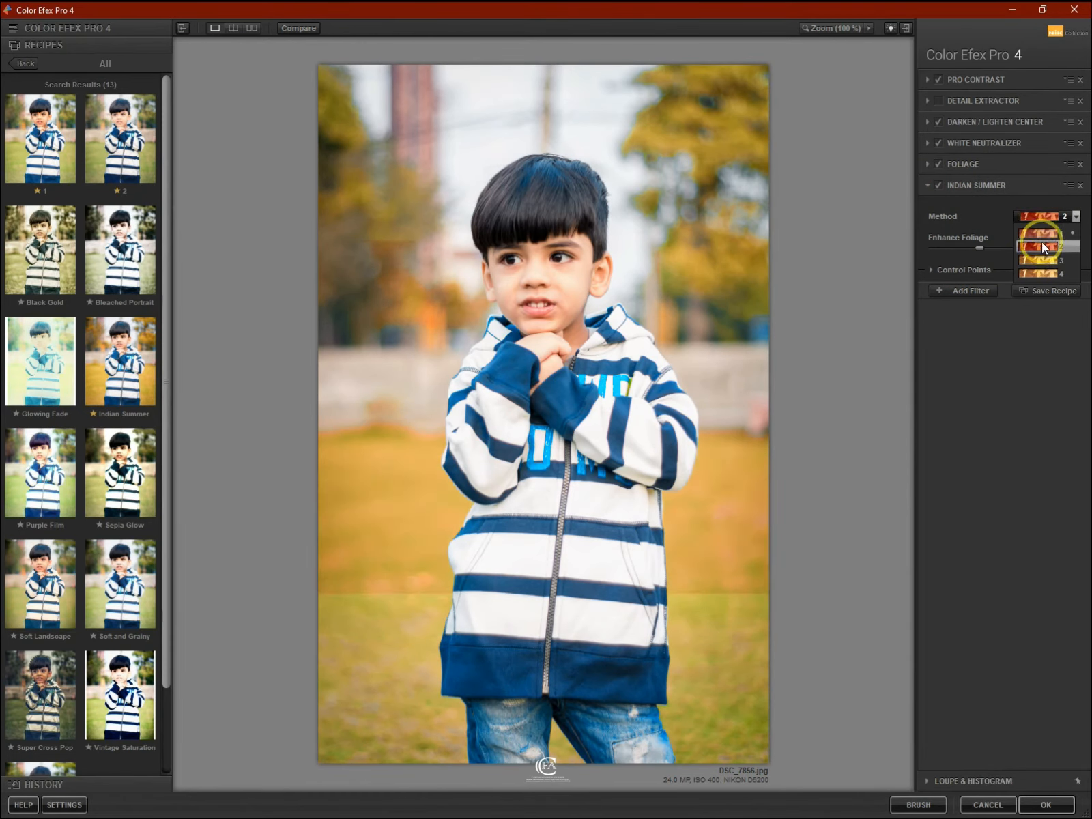
left_click(1041, 236)
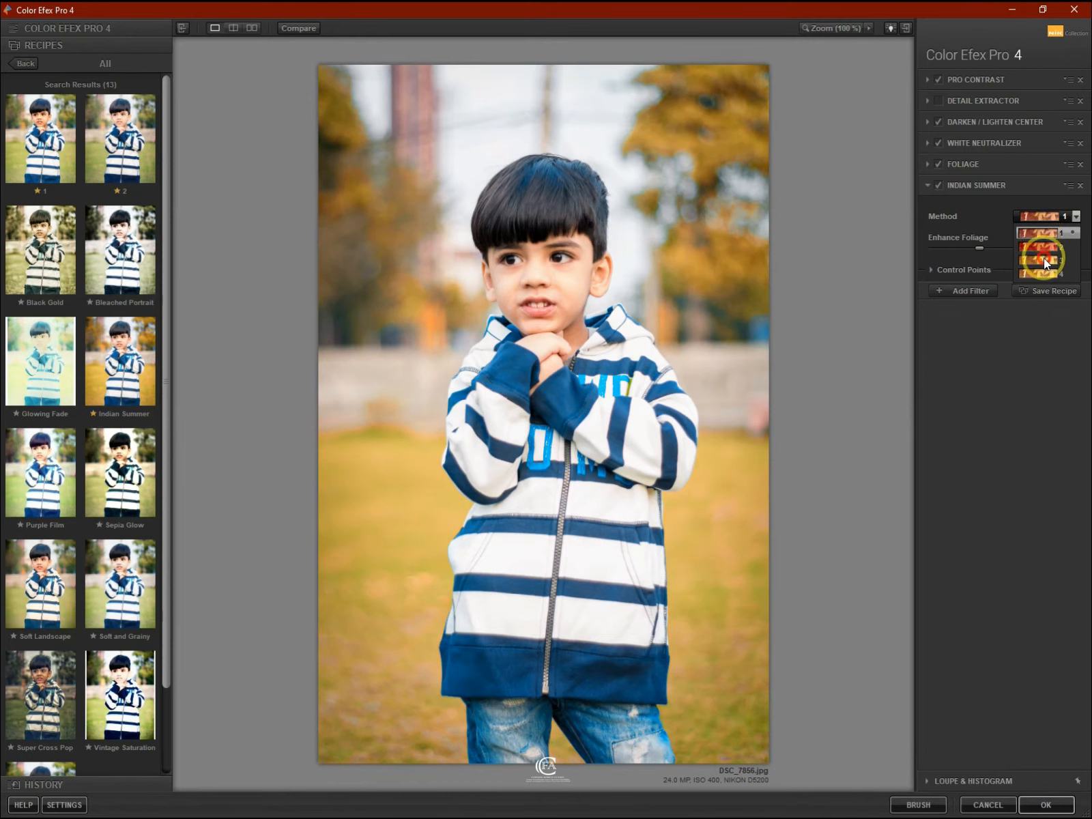
left_click(1034, 220)
left_click(1041, 231)
Compare the filtered photo with the original and apply the Color Efex Pro 4 filters
left_click(308, 27)
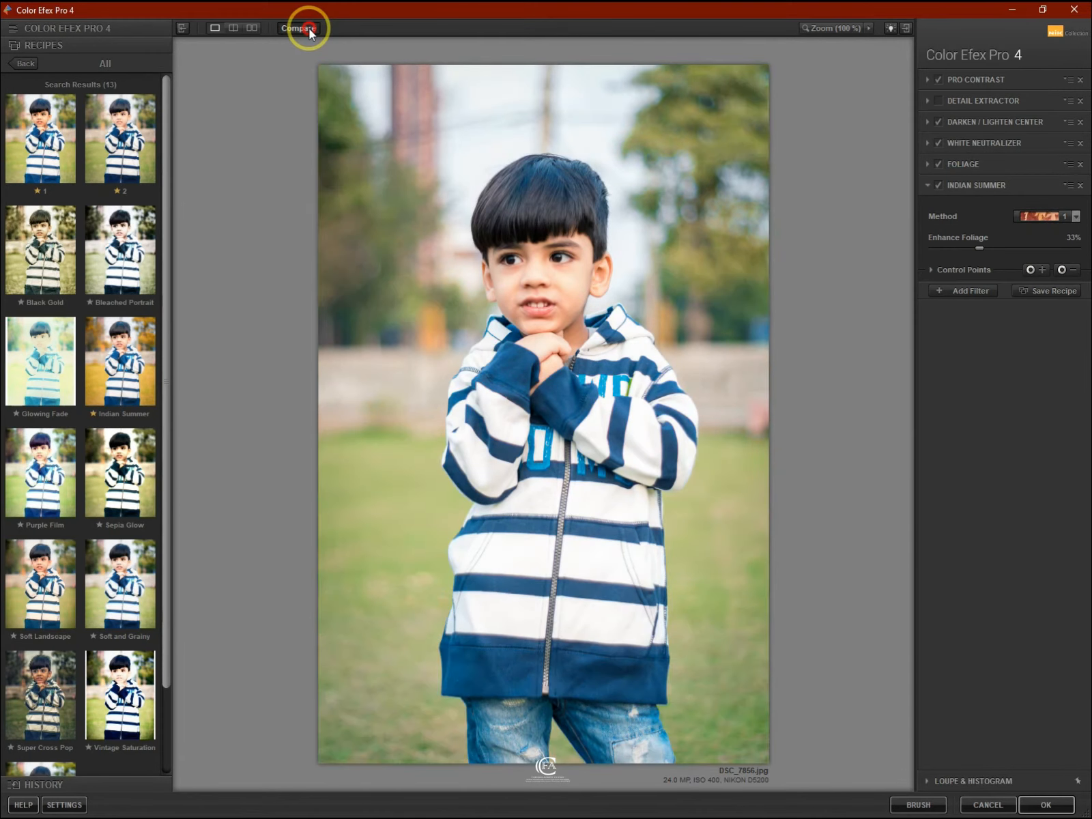
left_click(308, 28)
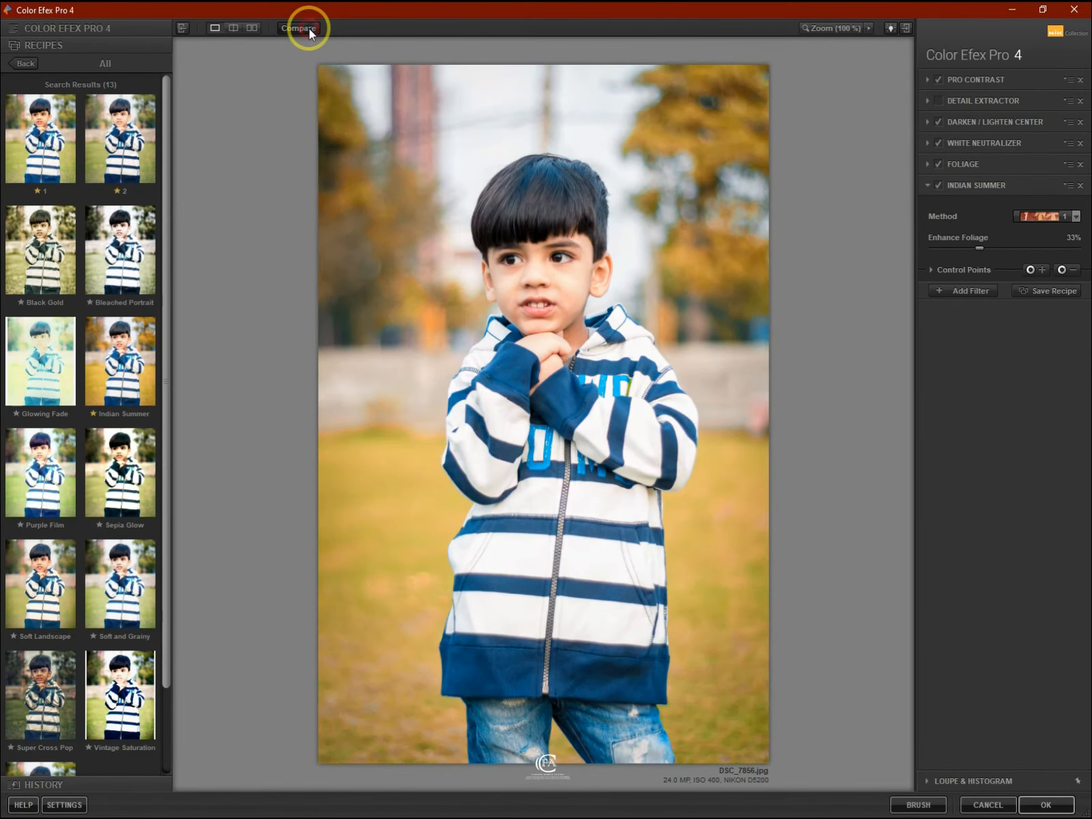
left_click(308, 28)
left_click(309, 28)
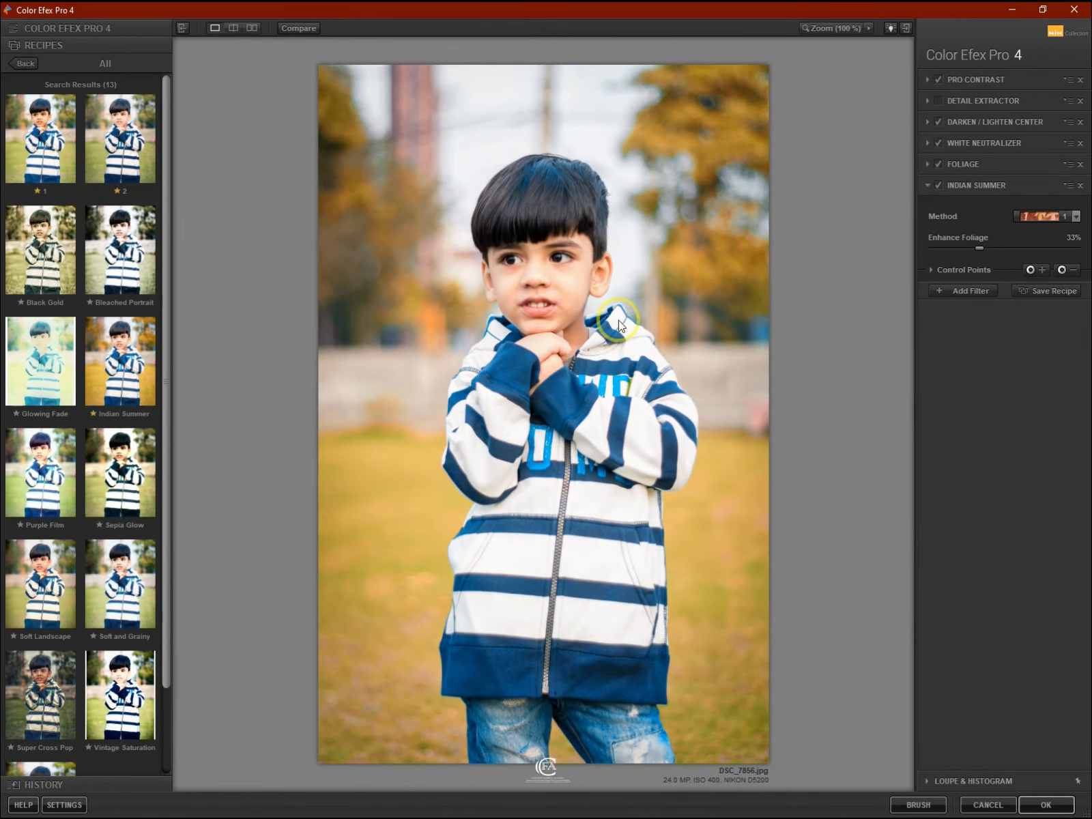
left_click(1045, 804)
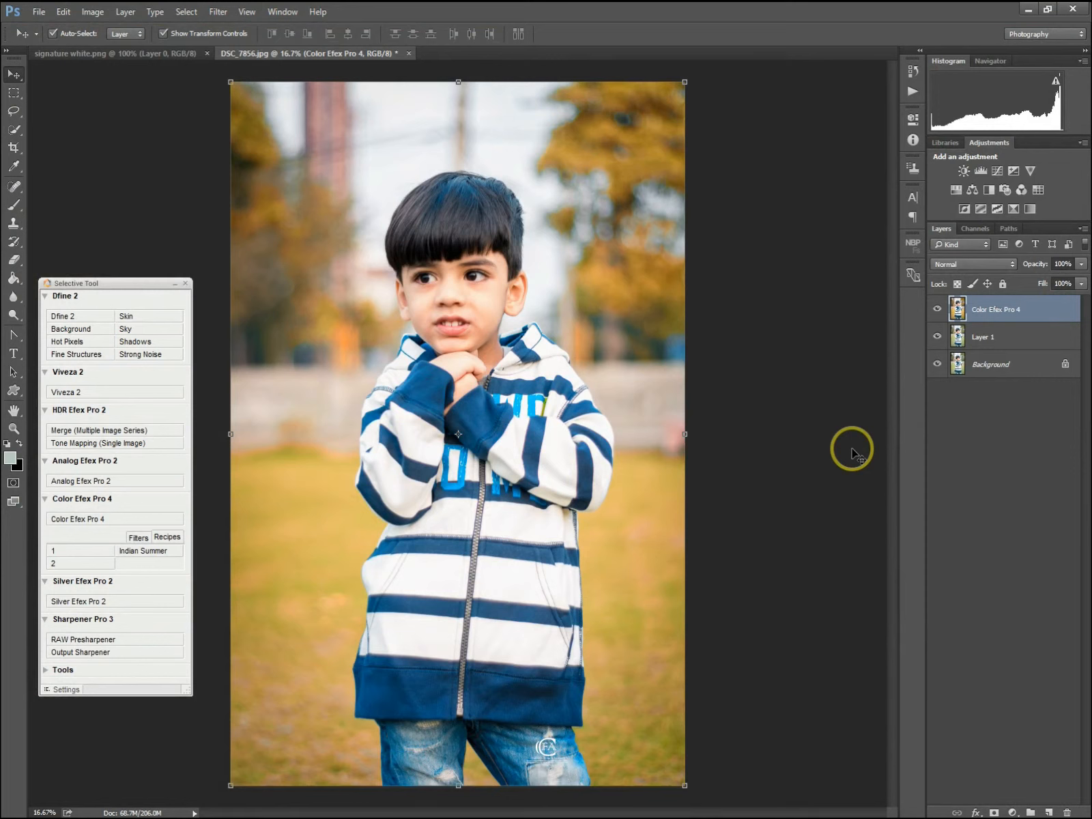
Toggle the Color Efex Pro 4 layer's visibility to compare the photo before and after filtering
left_click(936, 309)
left_click(938, 310)
left_click(937, 310)
left_click(938, 310)
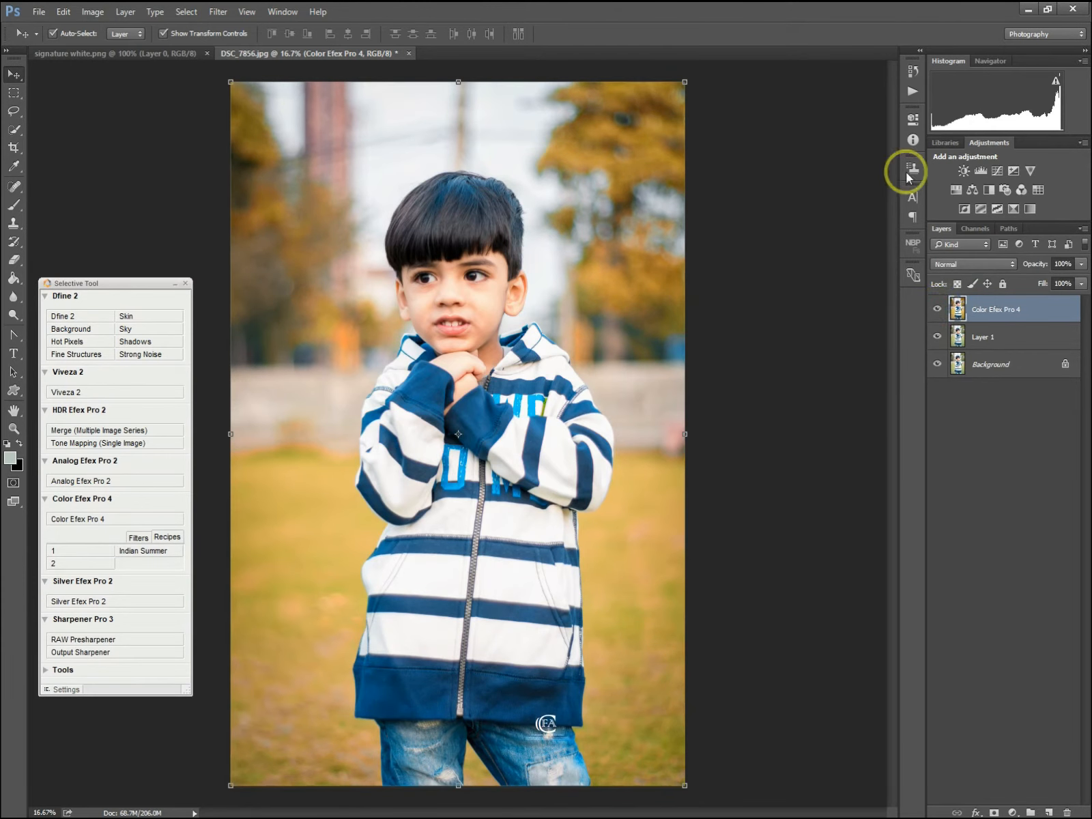
Run the Indian Summer action listed below Skin Tone, and group the resulting Selective Color, Photo Filter and Gradient Map layers
left_click(910, 94)
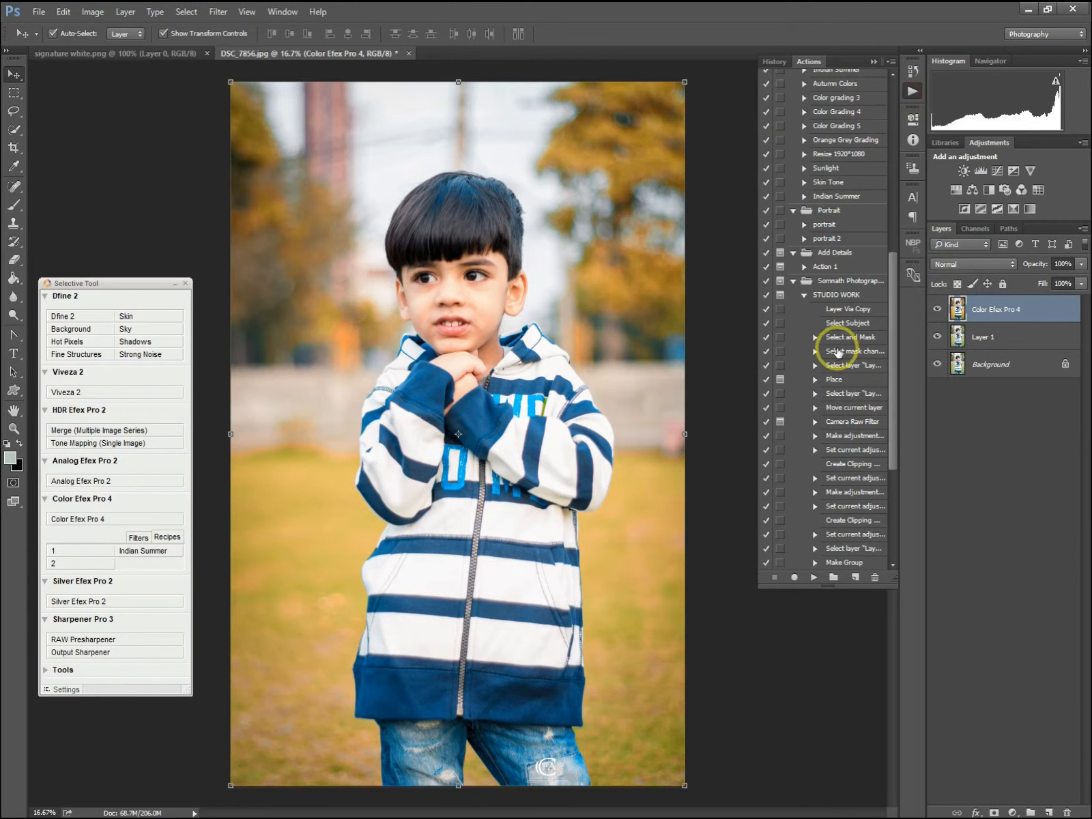
scroll(843, 368, "down", 1)
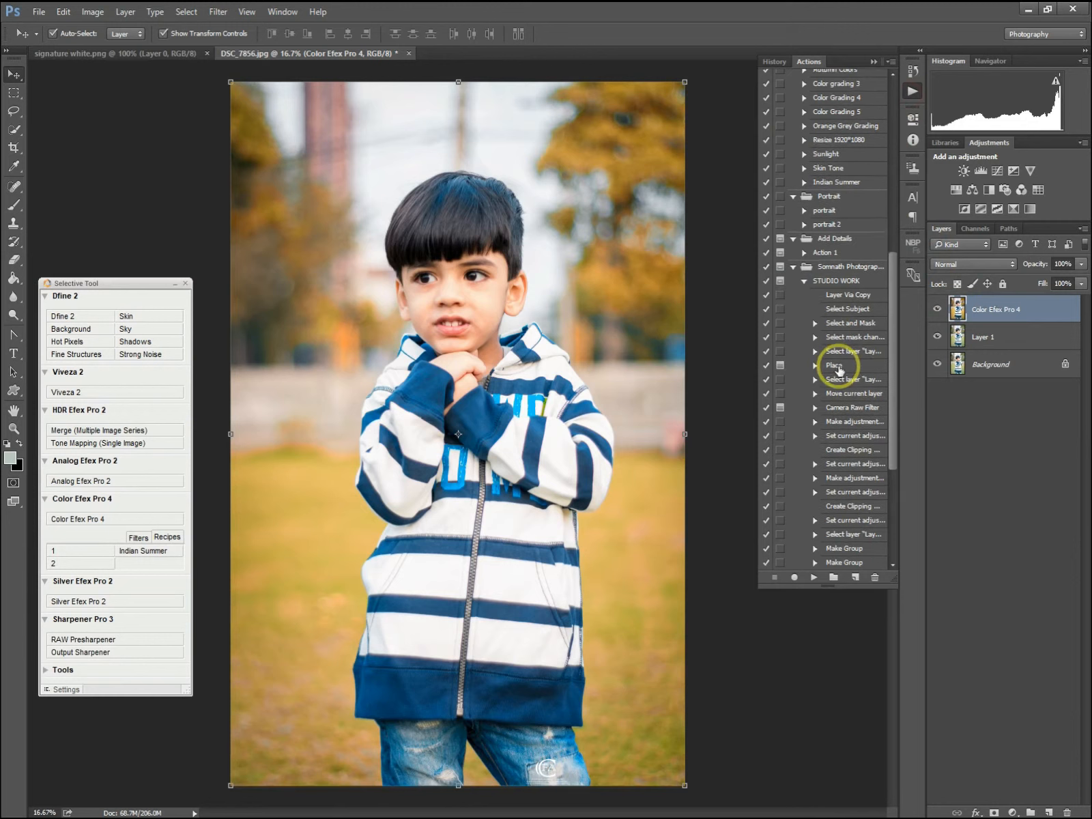
scroll(848, 369, "down", 6)
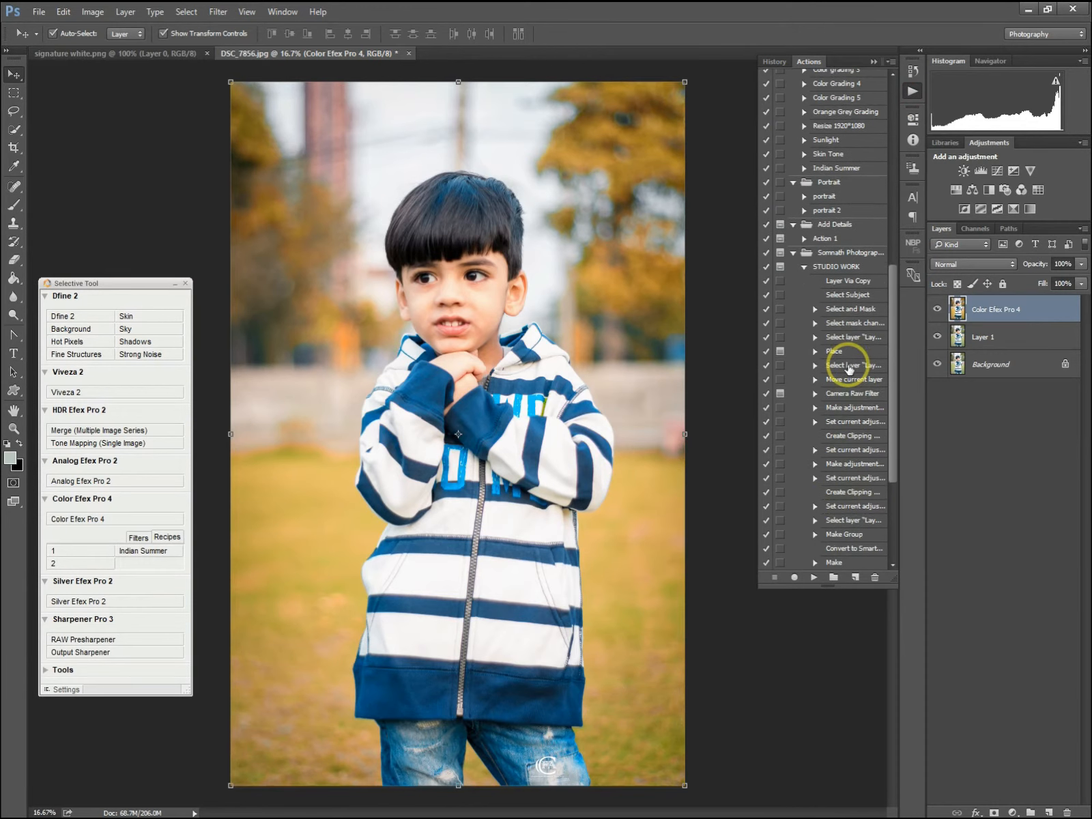
scroll(848, 368, "down", 5)
scroll(848, 368, "up", 4)
scroll(805, 184, "up", 10)
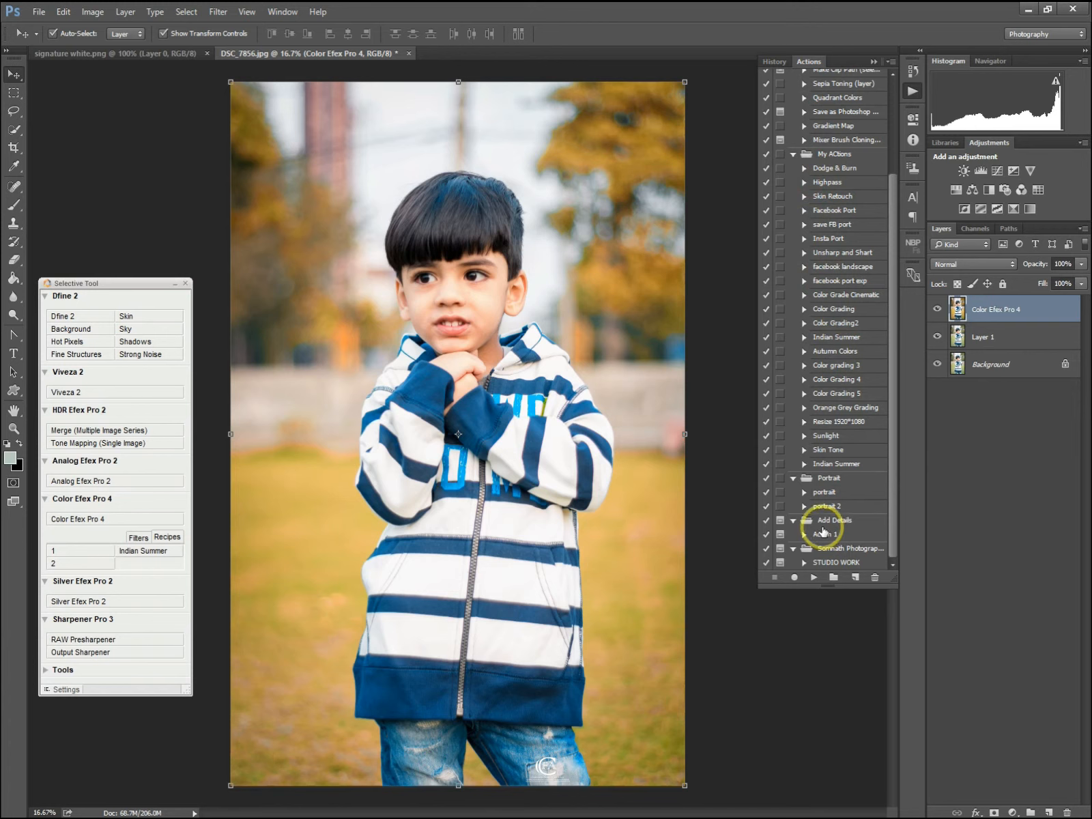
left_click(828, 464)
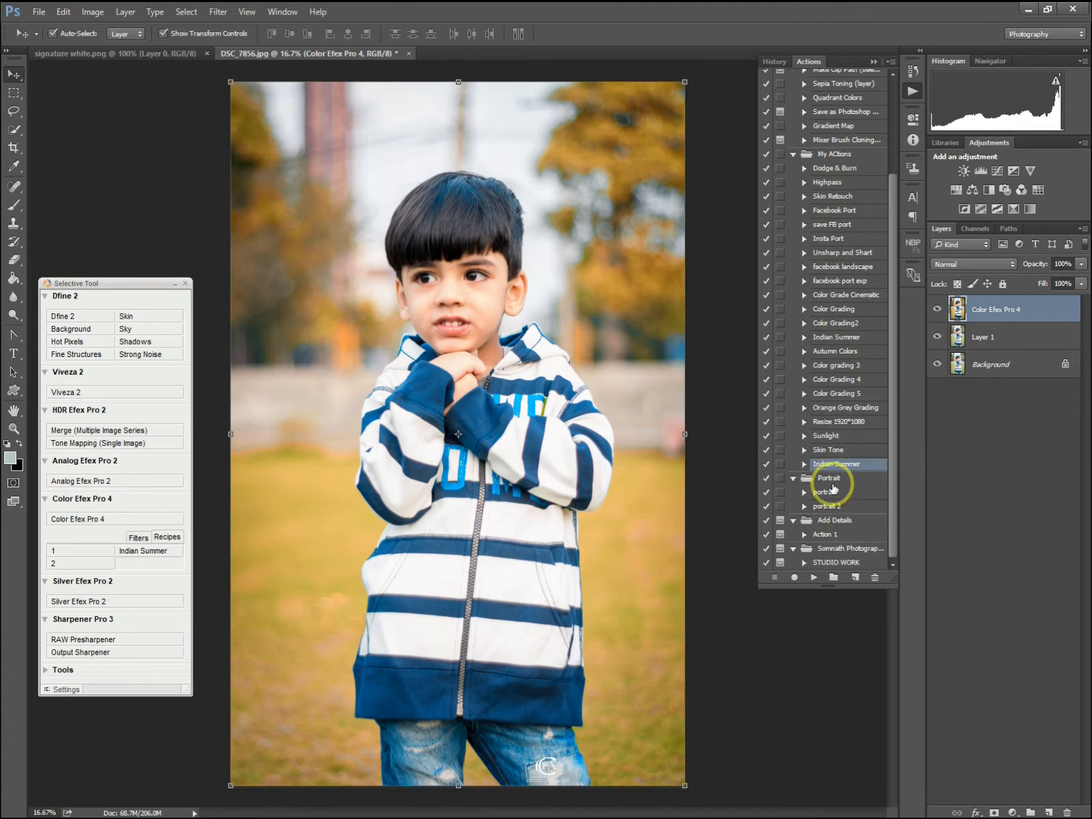
left_click(814, 578)
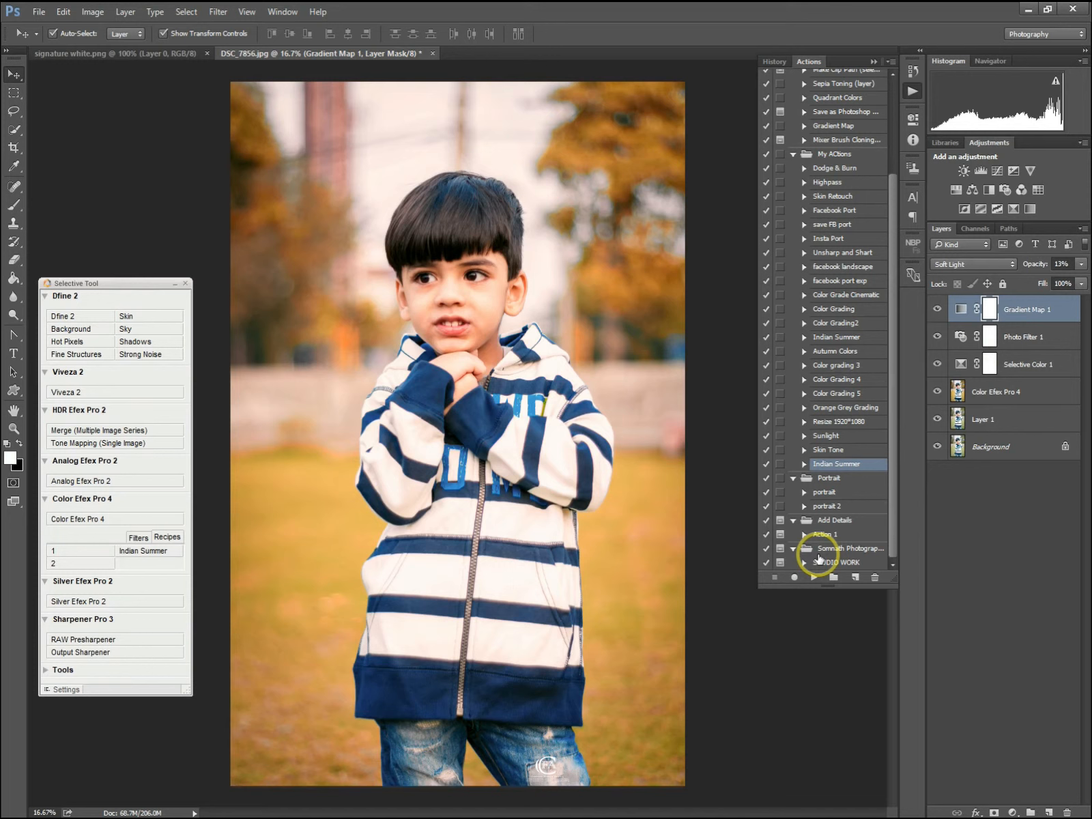
left_click(962, 363, "shift")
key("ctrl+g")
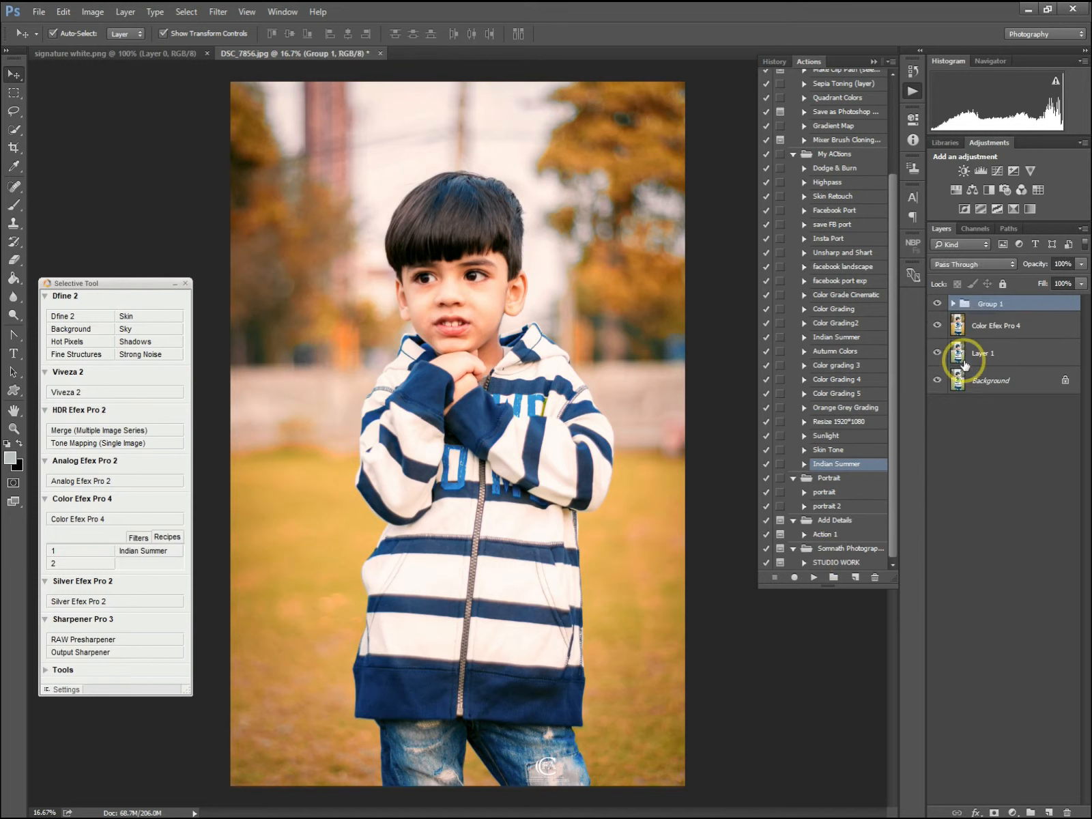
Toggle the adjustment group's visibility to compare the photo with and without the Indian Summer action
left_click(937, 306)
left_click(937, 305)
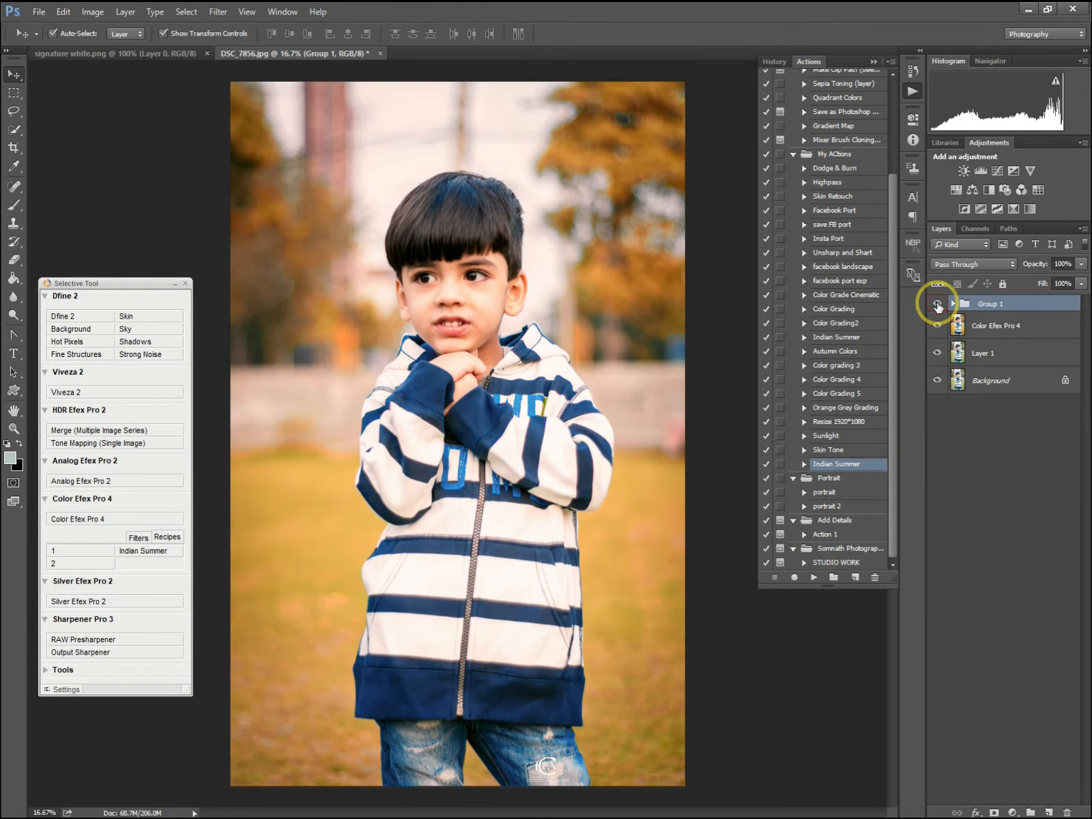
left_click(937, 305)
left_click(937, 304)
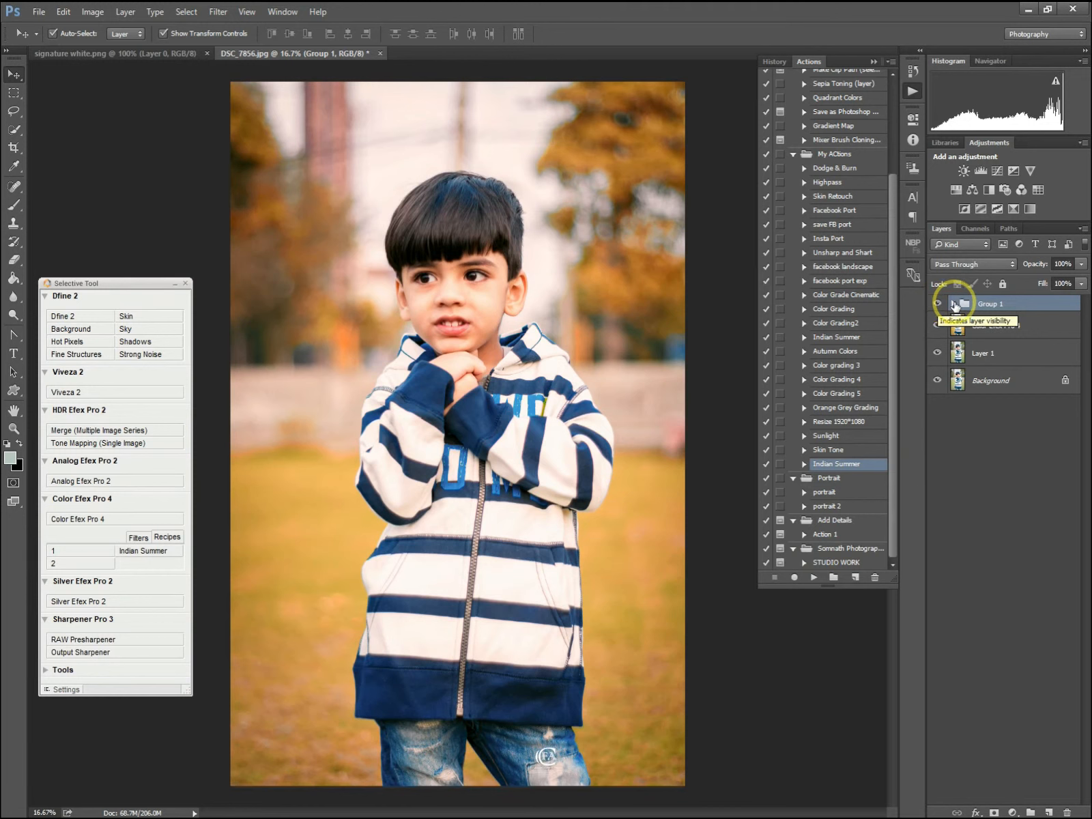
Add a white layer mask to Group 1 and paint black over the boy's face with a soft brush at 16% flow
left_click(993, 812, "alt")
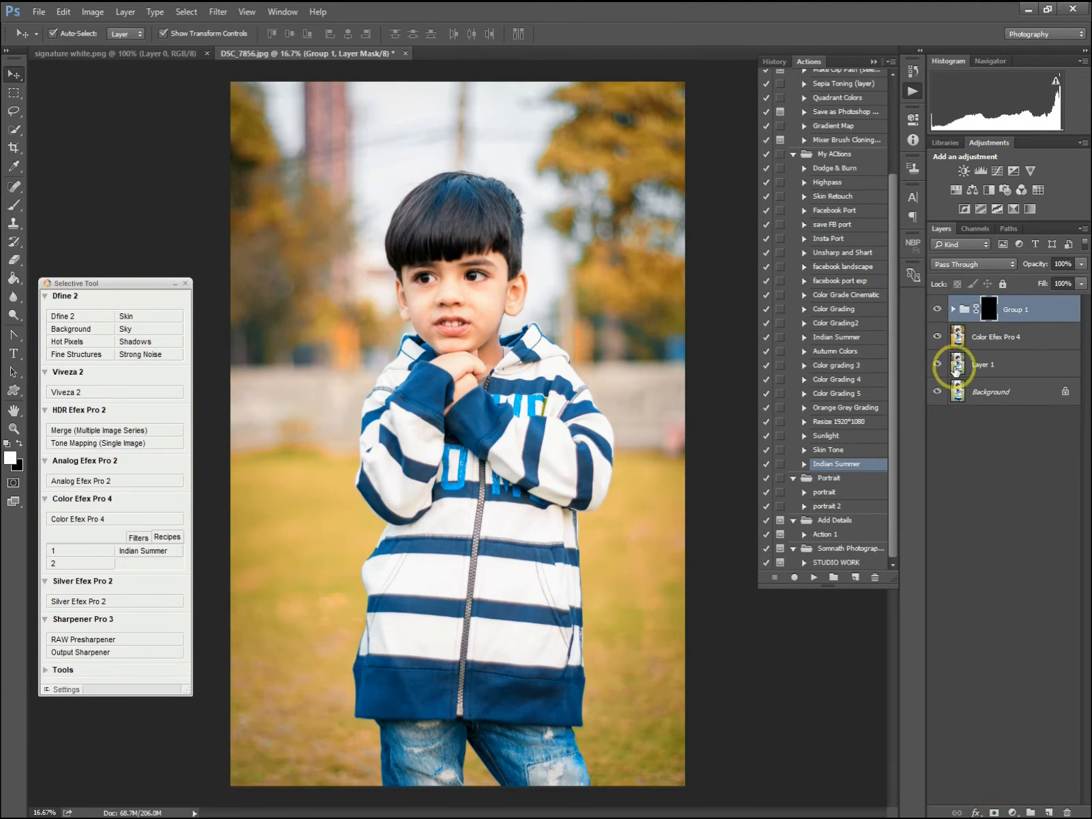
key("ctrl+i")
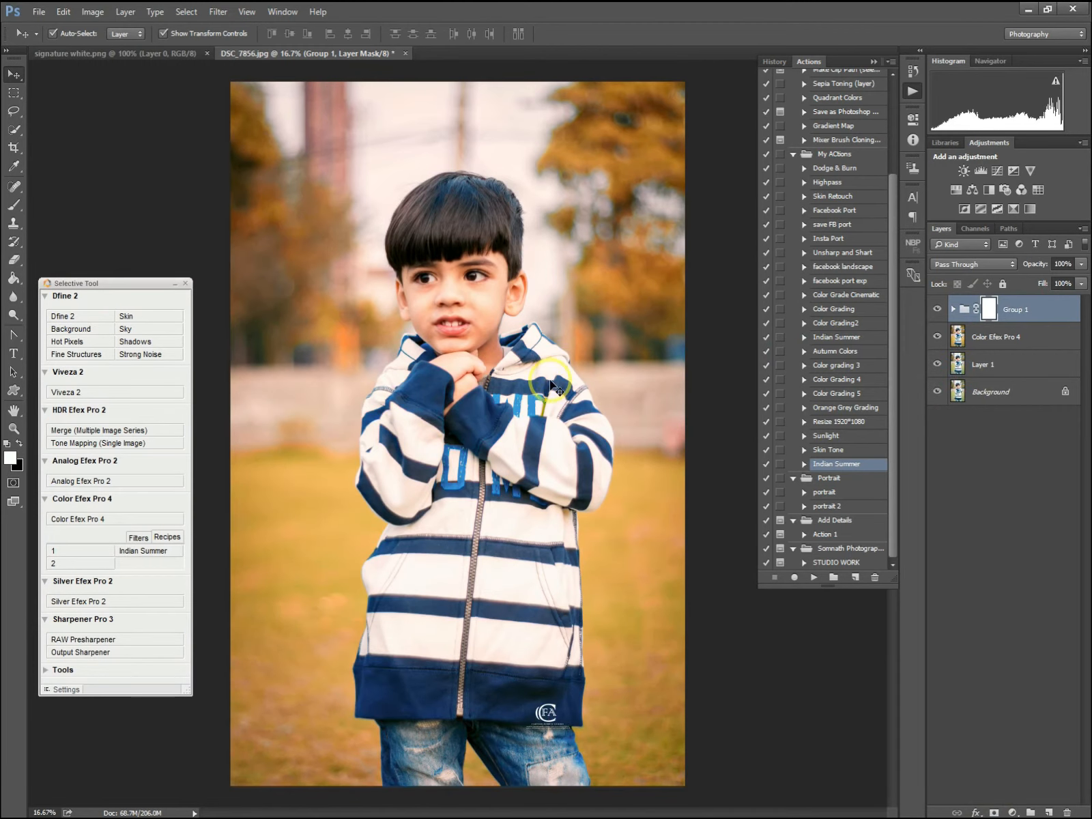
key("b")
mouse_move(497, 350)
left_mouse_down()
mouse_move(536, 365)
mouse_move(483, 309)
mouse_move(494, 297)
mouse_move(471, 305)
left_mouse_up()
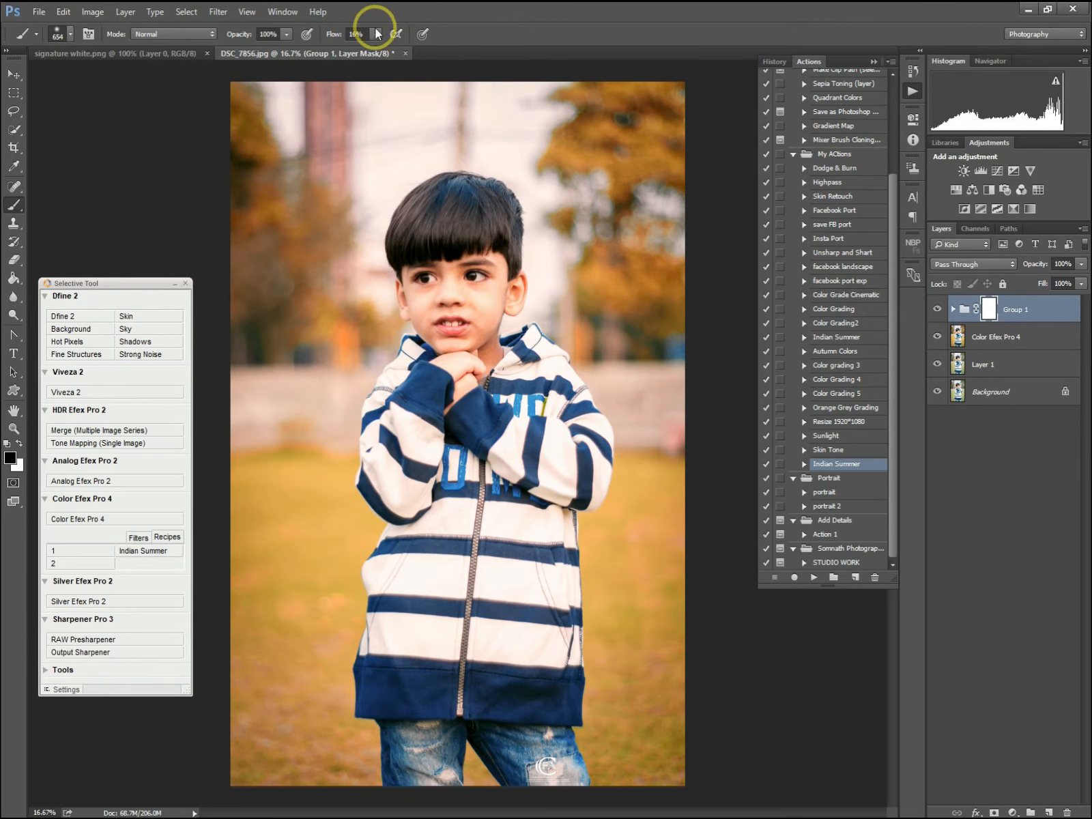
left_click(479, 285)
mouse_move(478, 285)
left_mouse_down()
mouse_move(430, 286)
mouse_move(444, 328)
mouse_move(432, 296)
mouse_move(424, 316)
mouse_move(473, 346)
mouse_move(487, 270)
mouse_move(462, 341)
mouse_move(452, 271)
mouse_move(457, 305)
mouse_move(423, 275)
mouse_move(488, 272)
mouse_move(492, 259)
mouse_move(484, 340)
mouse_move(503, 291)
mouse_move(471, 382)
left_mouse_up()
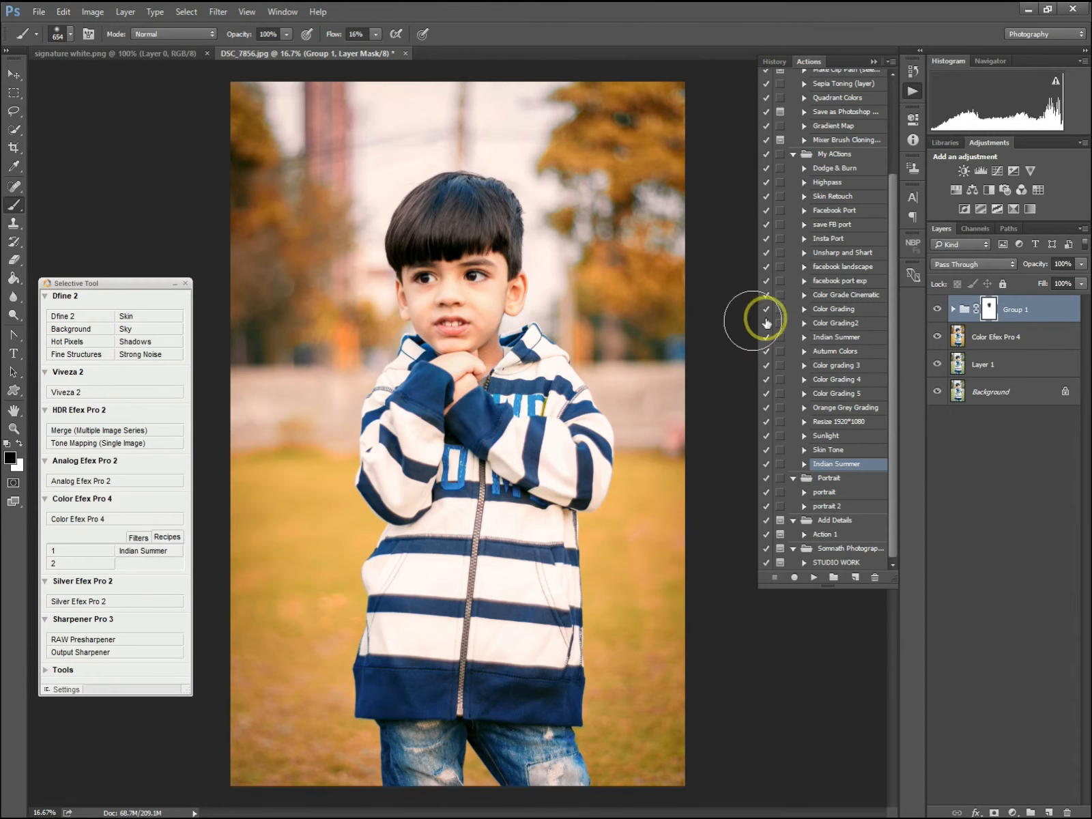
Toggle the masked group's visibility to check how the grade affects the face and background
left_click(936, 309)
left_click(936, 309)
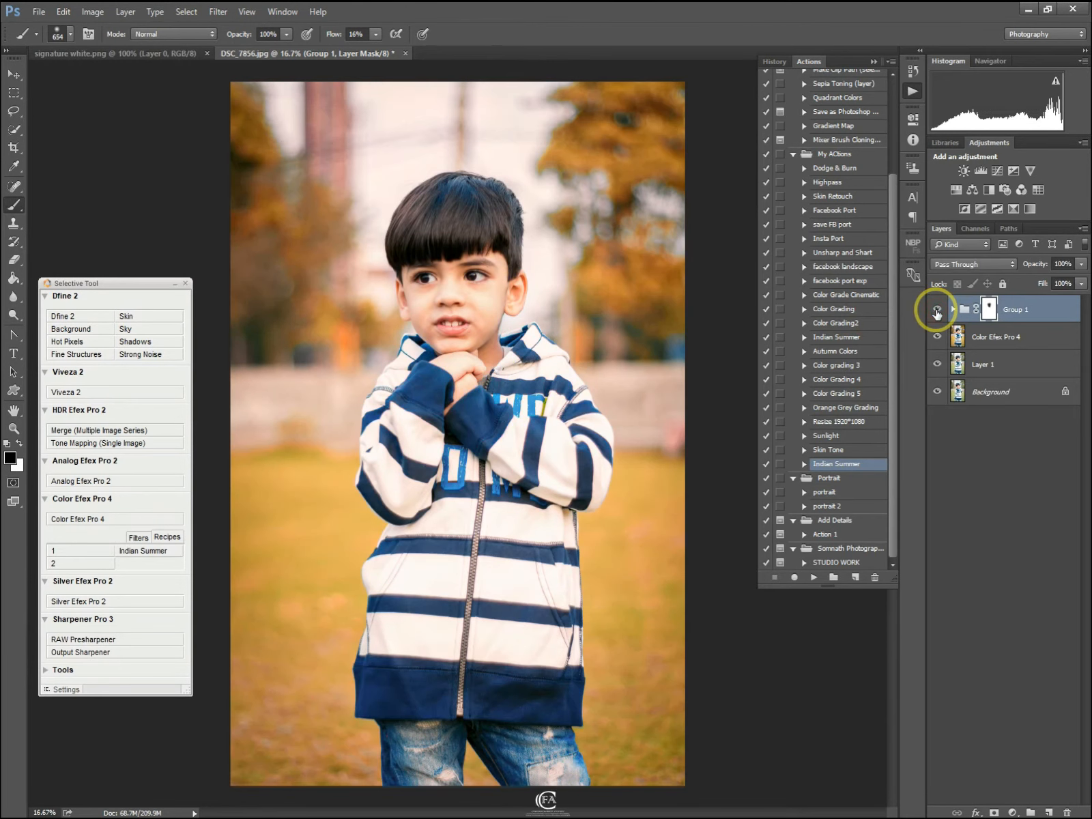
left_click(936, 309)
left_click(936, 311)
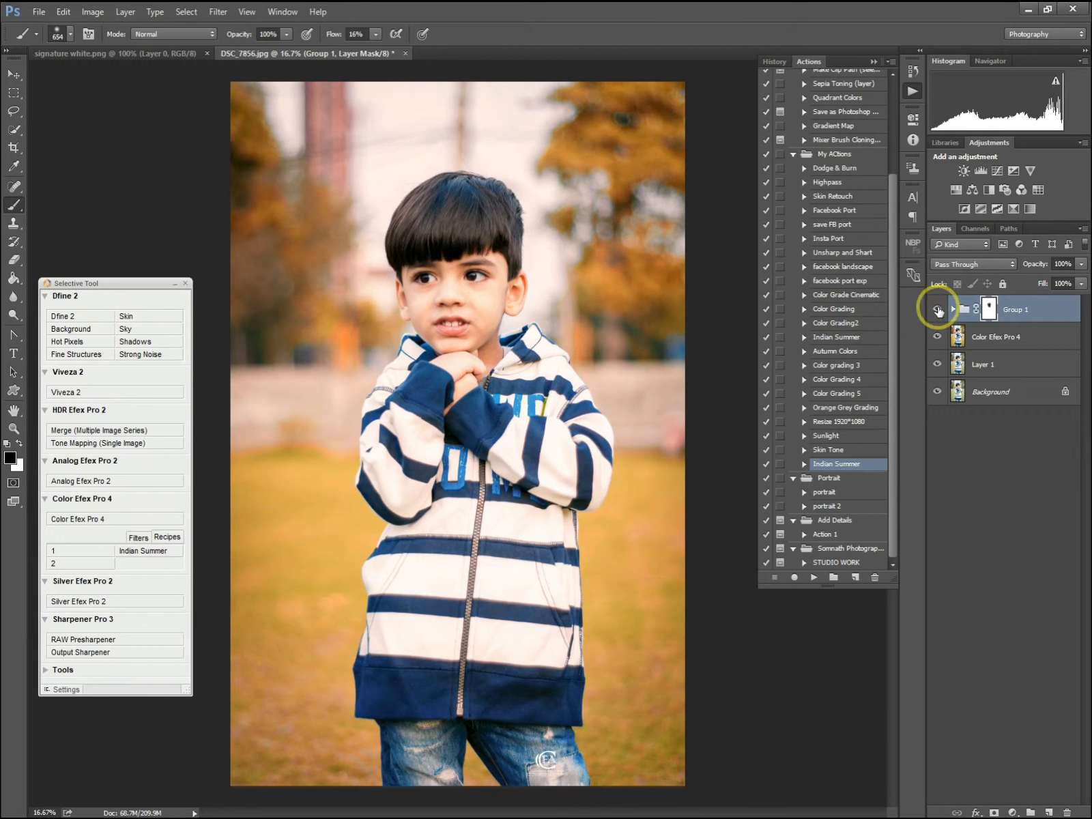
left_click(937, 310)
left_click(938, 310)
Paint more black on the Group 1 mask over the boy's cheeks, chin and hands to reduce the grade there
left_click(428, 283)
mouse_move(428, 282)
left_mouse_down()
mouse_move(450, 341)
mouse_move(491, 266)
mouse_move(459, 361)
left_mouse_up()
mouse_move(487, 307)
left_mouse_down()
mouse_move(426, 282)
mouse_move(483, 362)
mouse_move(488, 287)
left_mouse_up()
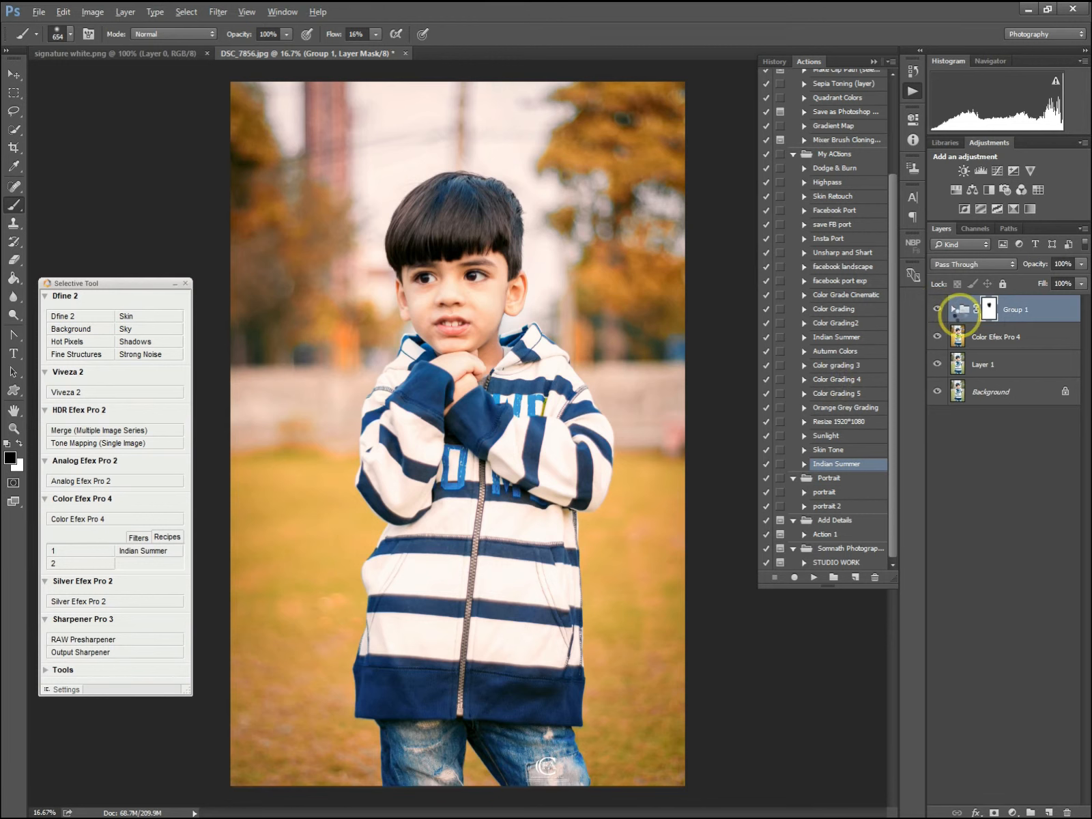
Stamp all visible layers into a new top layer and open it in the Liquify filter
key("ctrl+shift+alt+e")
key("x")
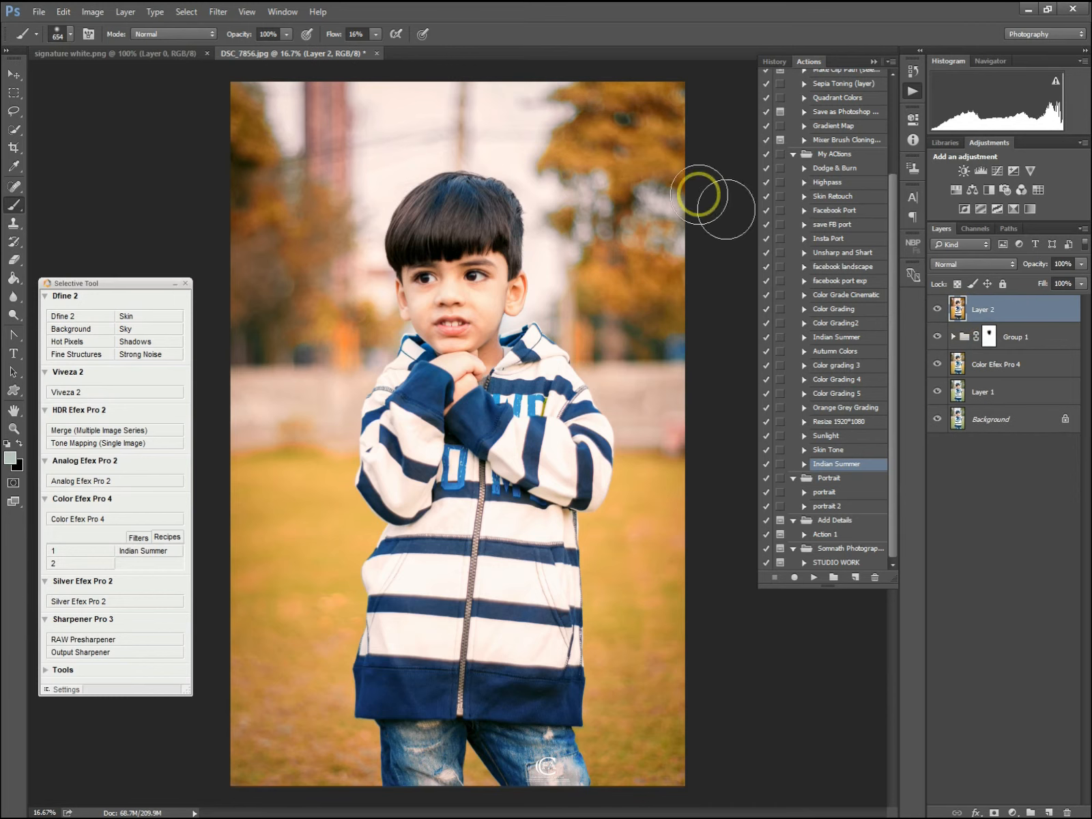
left_click(214, 13)
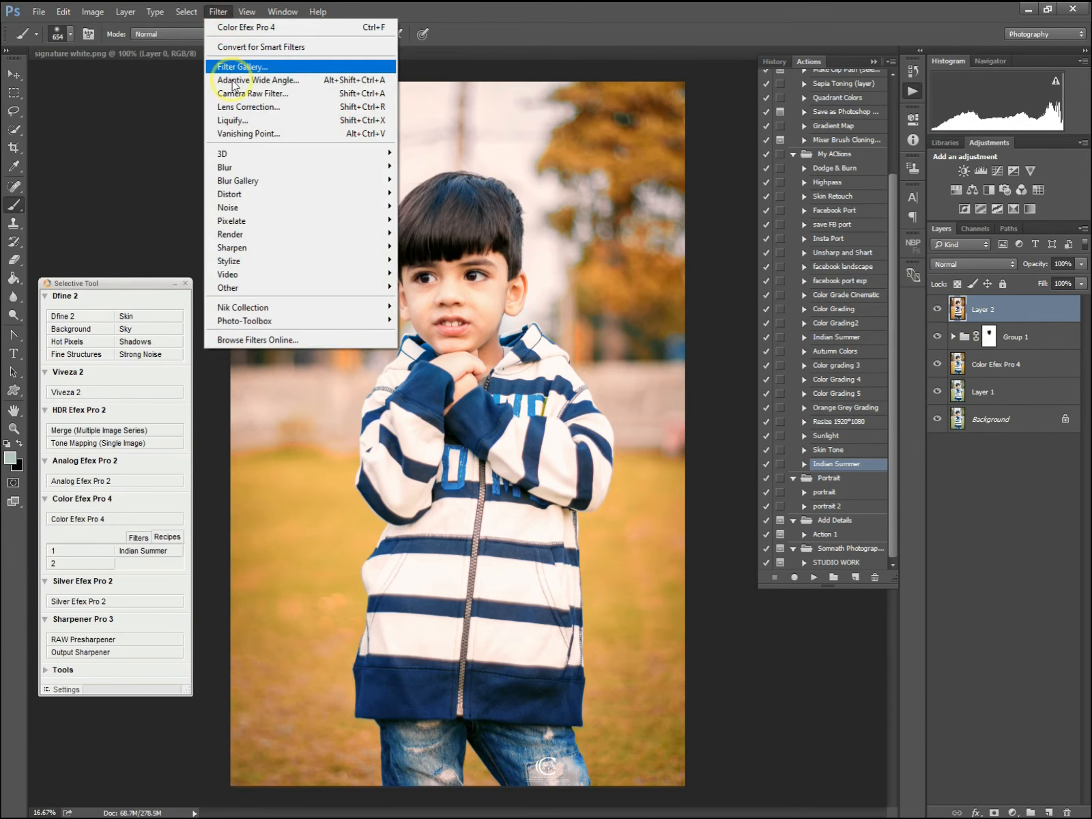
left_click(247, 130)
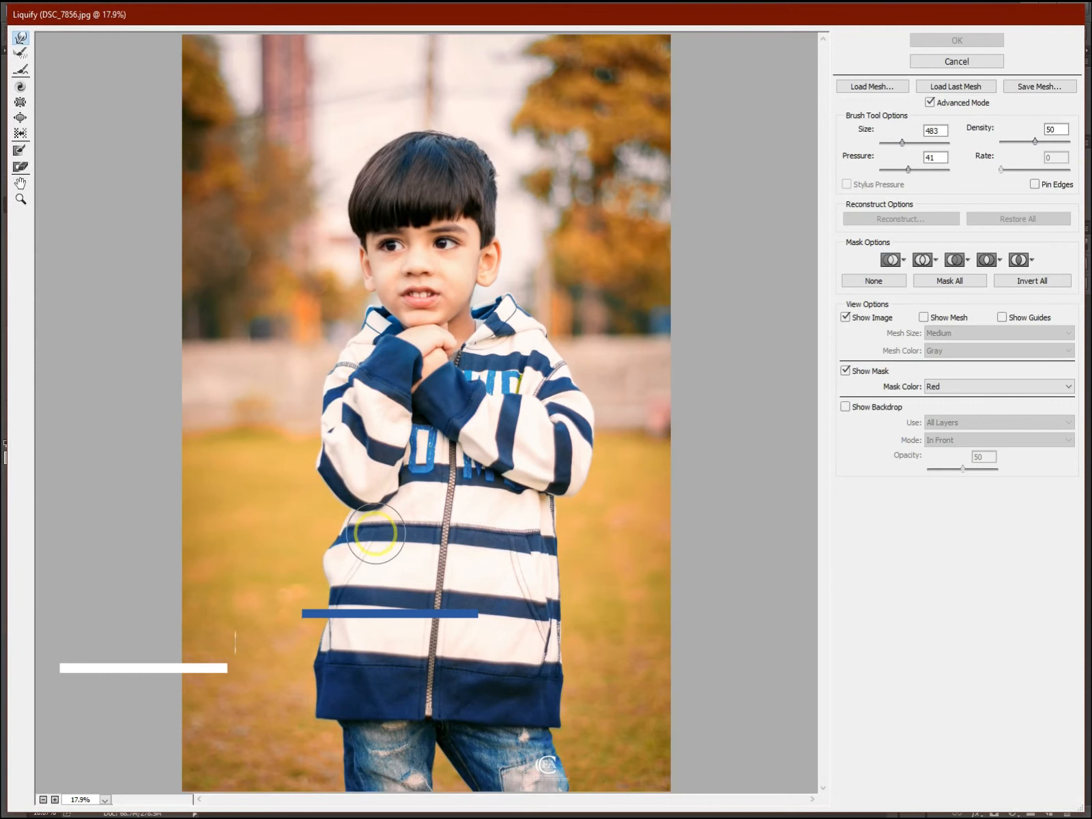
Slim and smooth the jacket's hem, sides, sleeves and shoulders with the Forward Warp tool, and apply the Liquify changes
left_click_drag(316, 559, 322, 556)
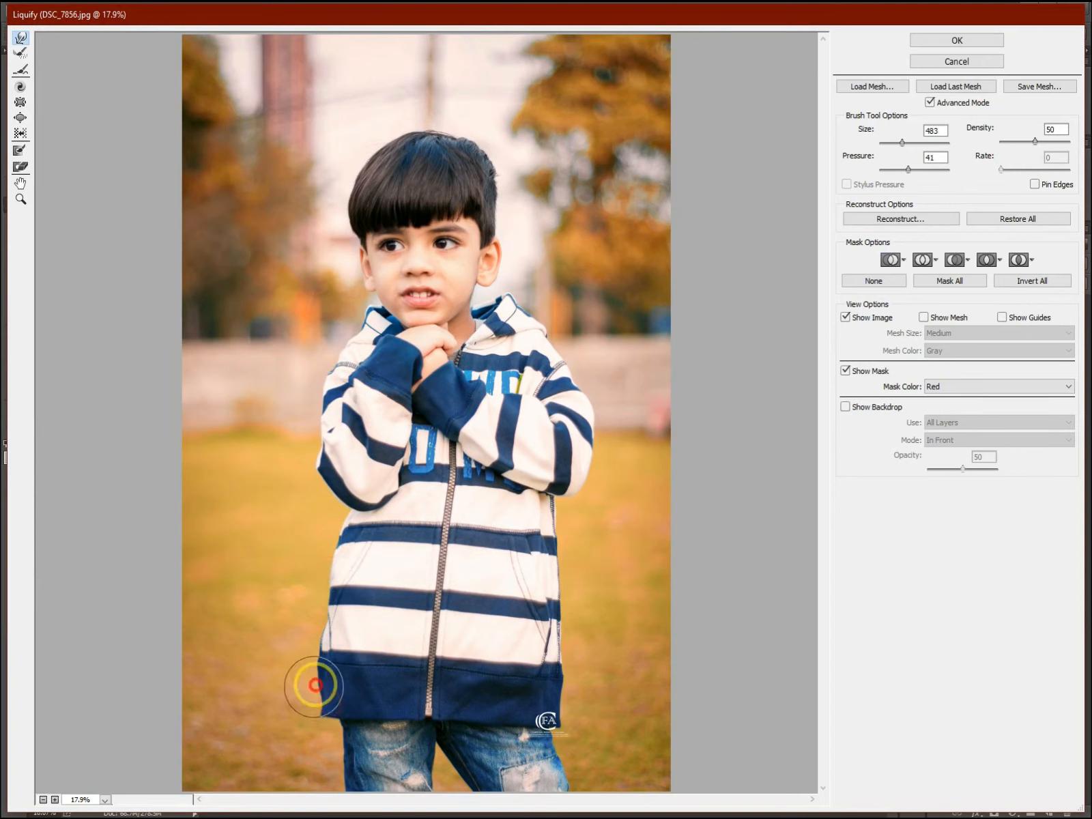
mouse_move(313, 637)
left_mouse_down()
mouse_move(308, 592)
mouse_move(322, 588)
mouse_move(312, 612)
mouse_move(325, 617)
mouse_move(334, 529)
left_mouse_up()
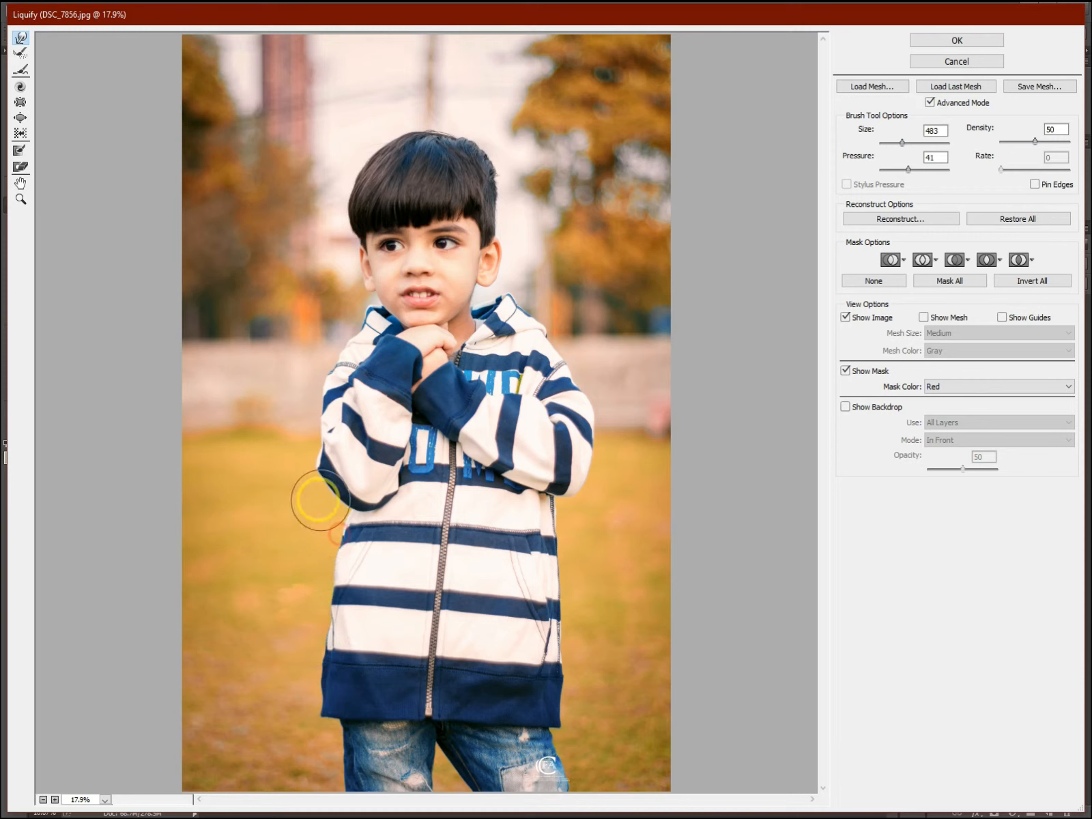
left_click_drag(311, 465, 337, 483)
left_click_drag(584, 408, 575, 409)
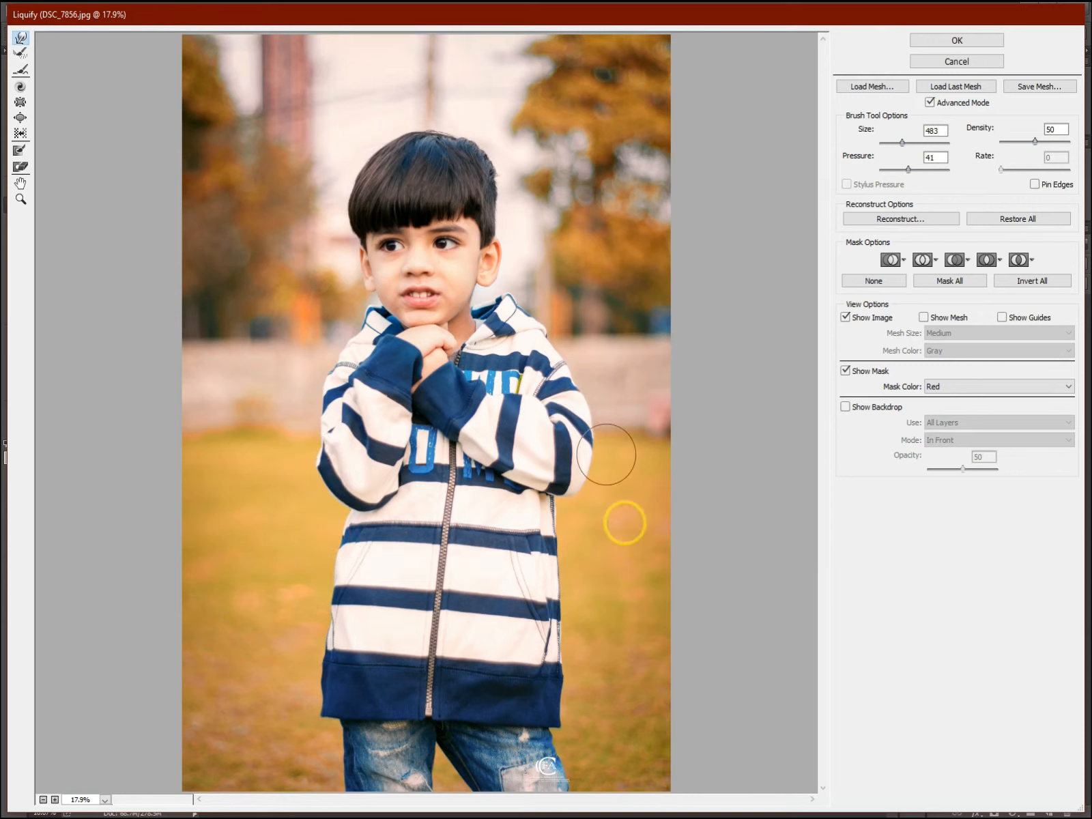
mouse_move(577, 685)
left_mouse_down()
mouse_move(568, 618)
mouse_move(558, 654)
mouse_move(565, 716)
left_mouse_up()
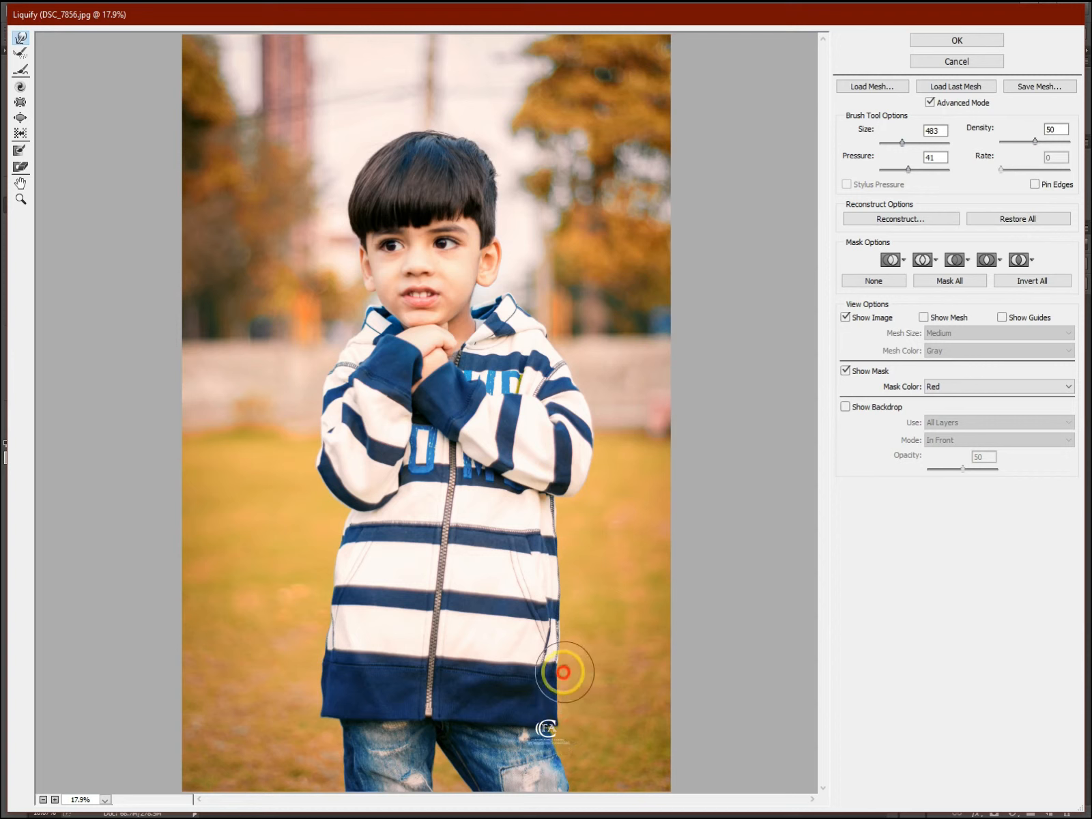
mouse_move(356, 710)
left_mouse_down()
mouse_move(330, 709)
mouse_move(333, 677)
mouse_move(337, 658)
mouse_move(341, 667)
mouse_move(383, 661)
left_mouse_up()
mouse_move(341, 568)
left_mouse_down()
mouse_move(341, 544)
mouse_move(353, 540)
mouse_move(311, 495)
mouse_move(323, 461)
left_mouse_up()
left_click_drag(338, 339, 341, 336)
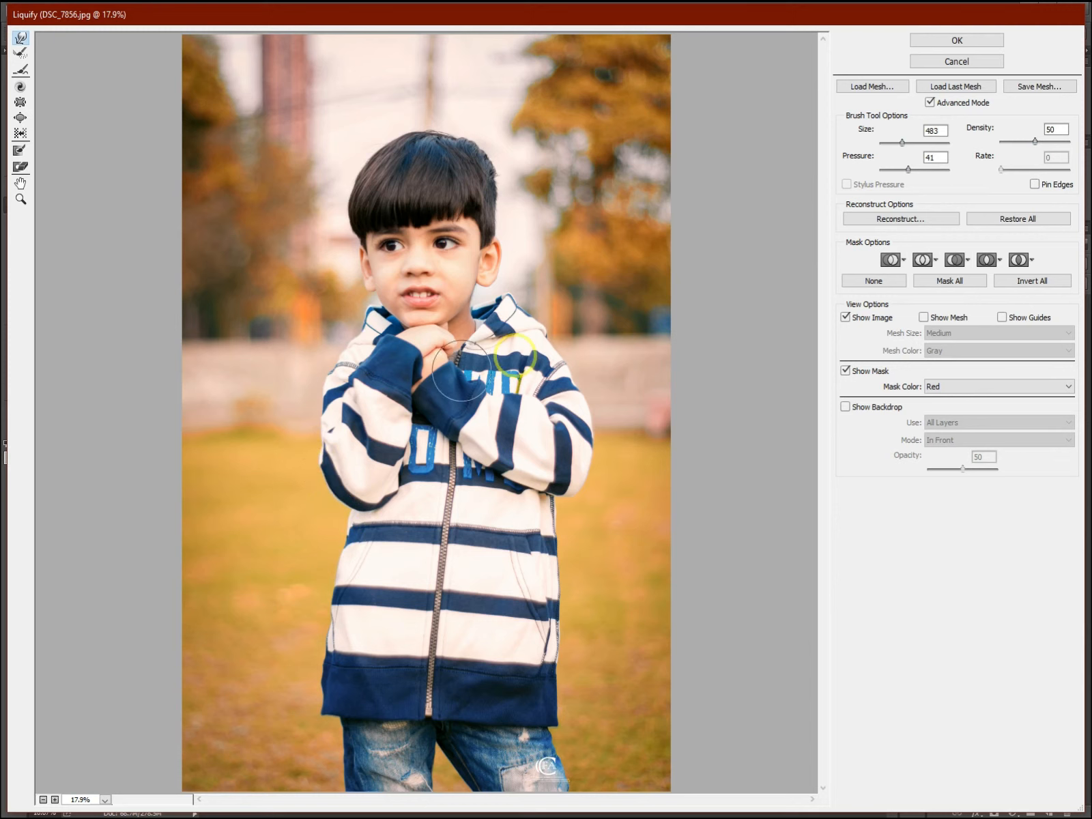
left_click(542, 325)
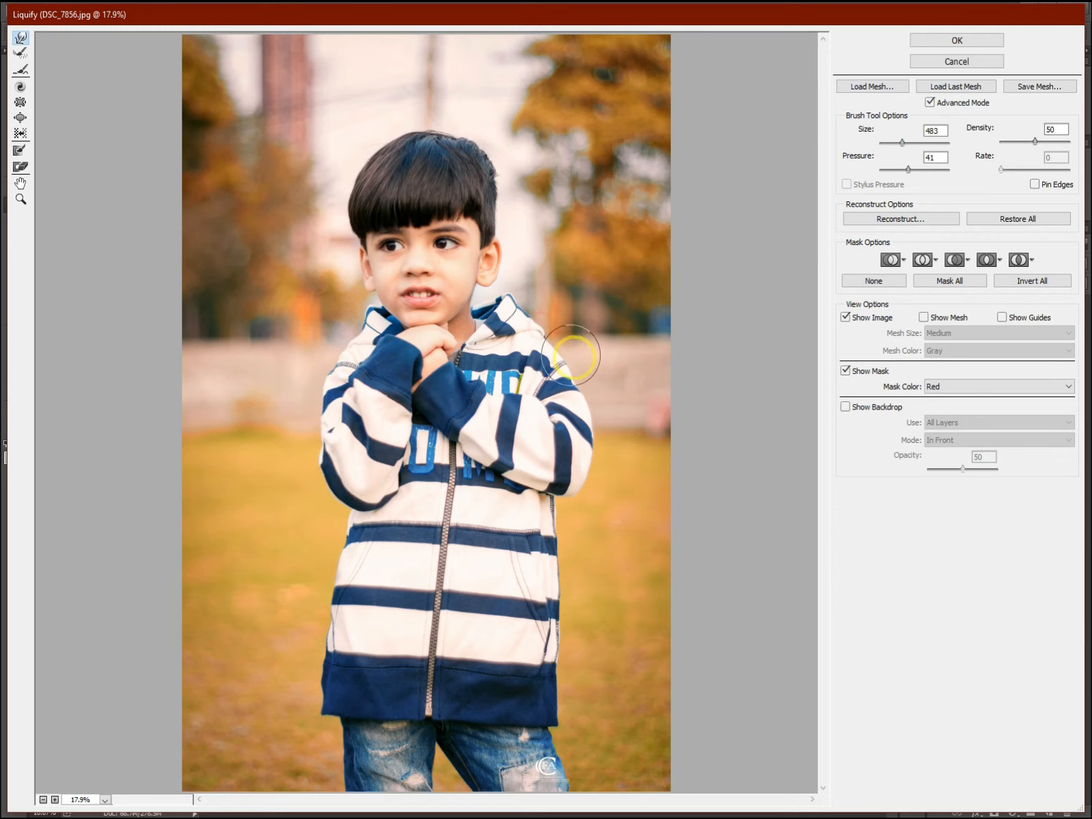
left_click_drag(596, 395, 600, 429)
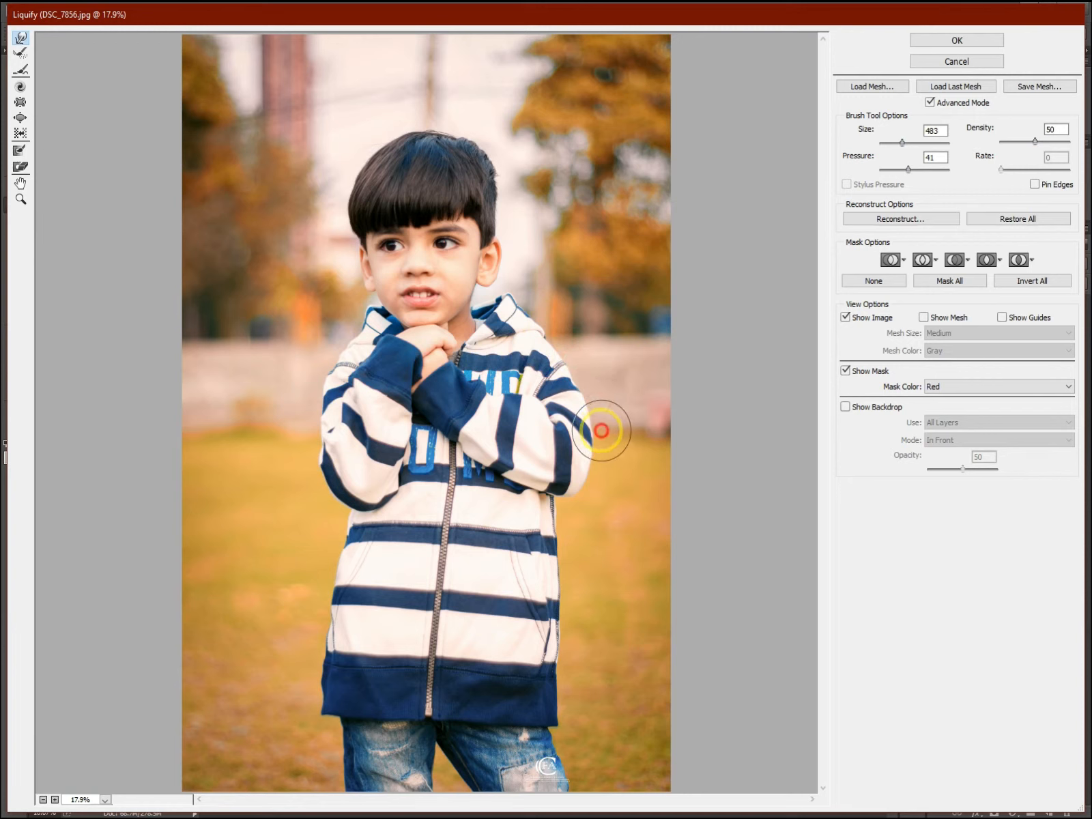
left_click_drag(602, 482, 597, 477)
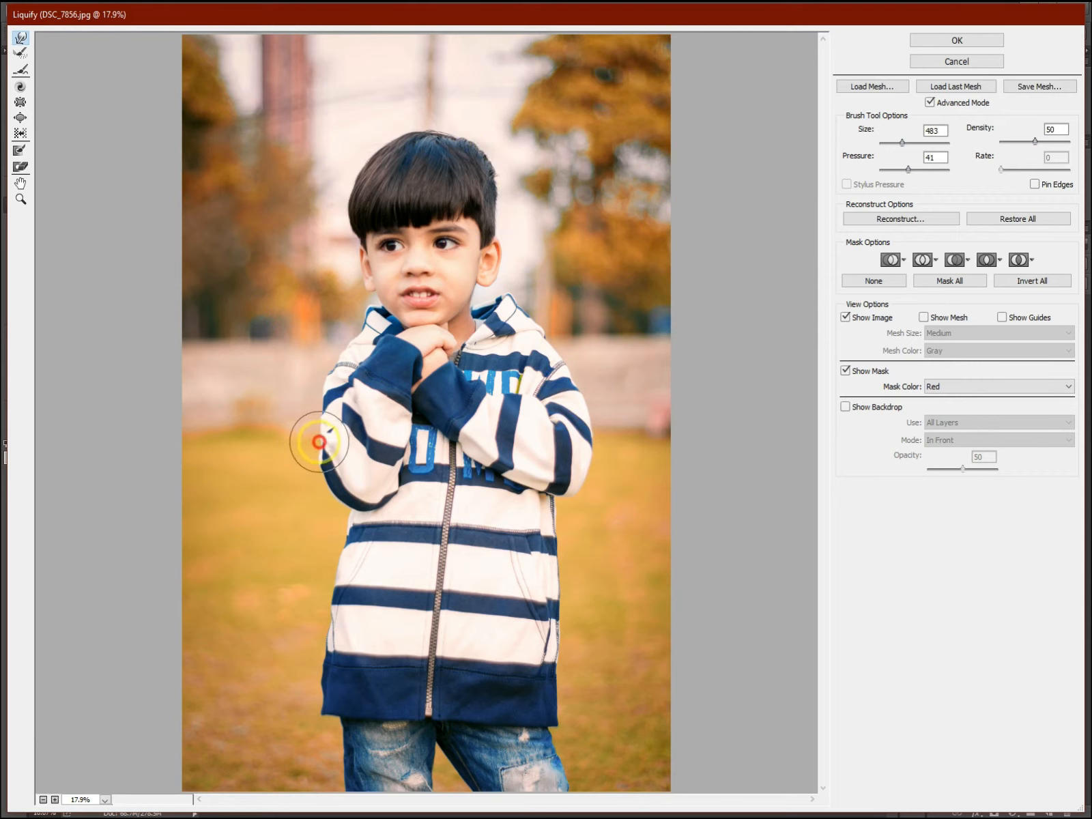
left_click_drag(326, 417, 320, 446)
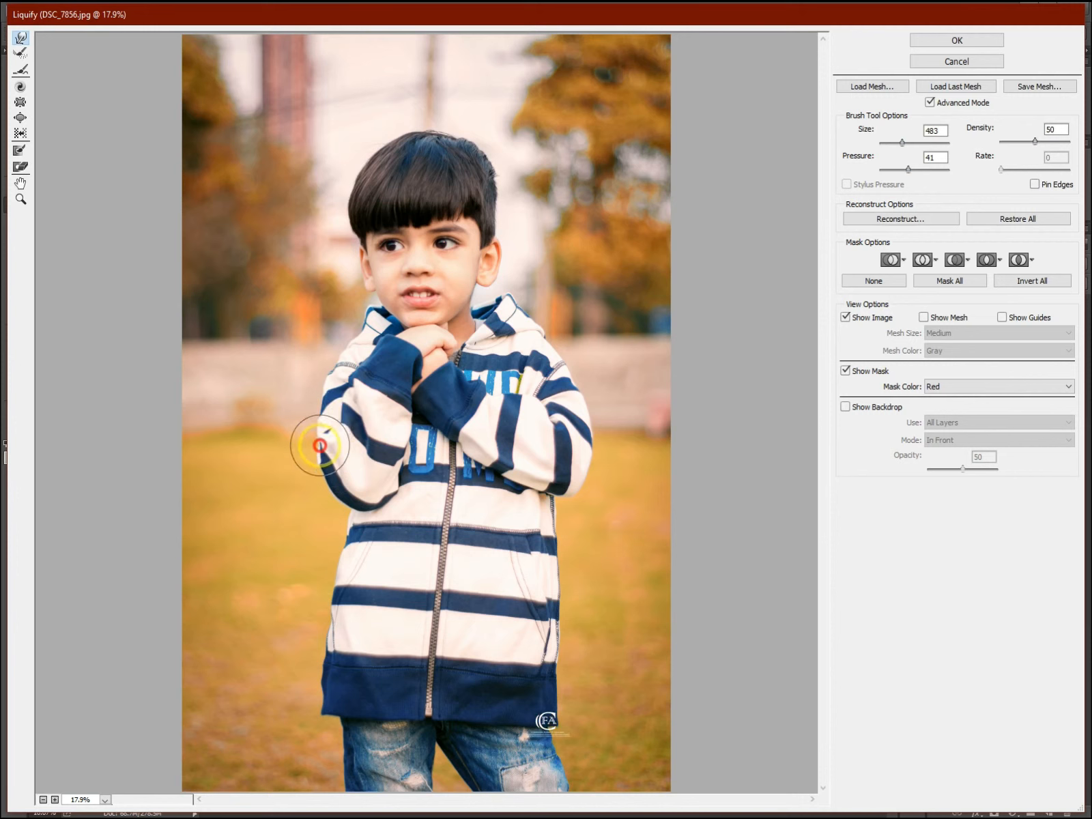
mouse_move(361, 517)
left_mouse_down()
mouse_move(366, 489)
mouse_move(350, 505)
mouse_move(350, 495)
mouse_move(386, 486)
left_mouse_up()
mouse_move(328, 591)
left_mouse_down()
mouse_move(339, 592)
mouse_move(331, 566)
mouse_move(330, 614)
left_mouse_up()
left_click_drag(308, 661, 318, 653)
mouse_move(312, 708)
left_mouse_down()
mouse_move(320, 696)
mouse_move(345, 714)
mouse_move(319, 693)
mouse_move(318, 653)
left_mouse_up()
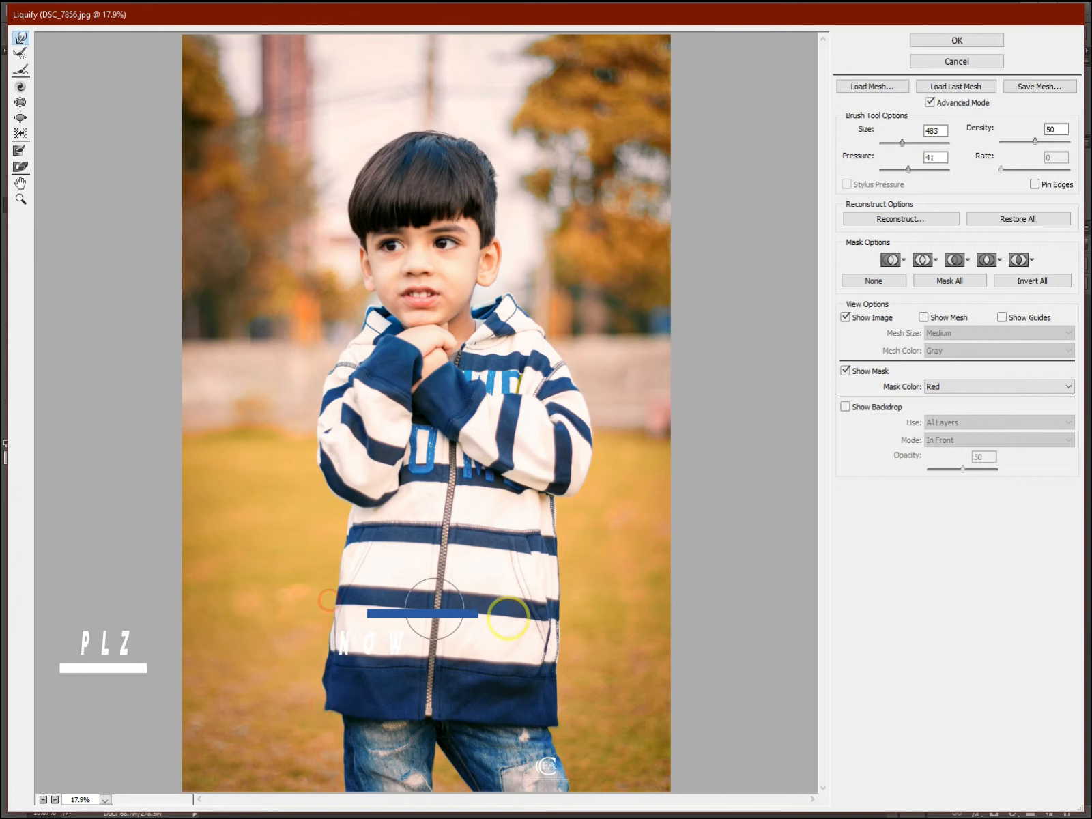
mouse_move(563, 626)
left_mouse_down()
mouse_move(561, 645)
mouse_move(561, 570)
left_mouse_up()
left_click_drag(541, 490, 533, 464)
left_click_drag(590, 407, 567, 359)
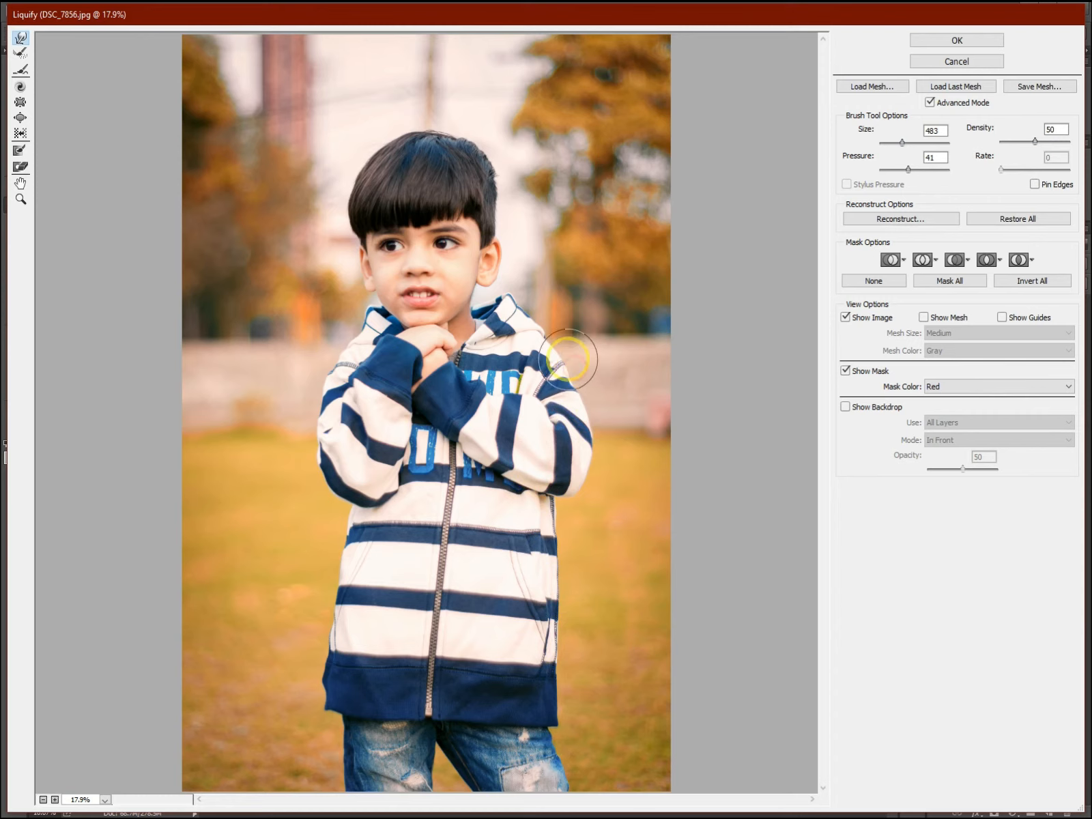
left_click(944, 43)
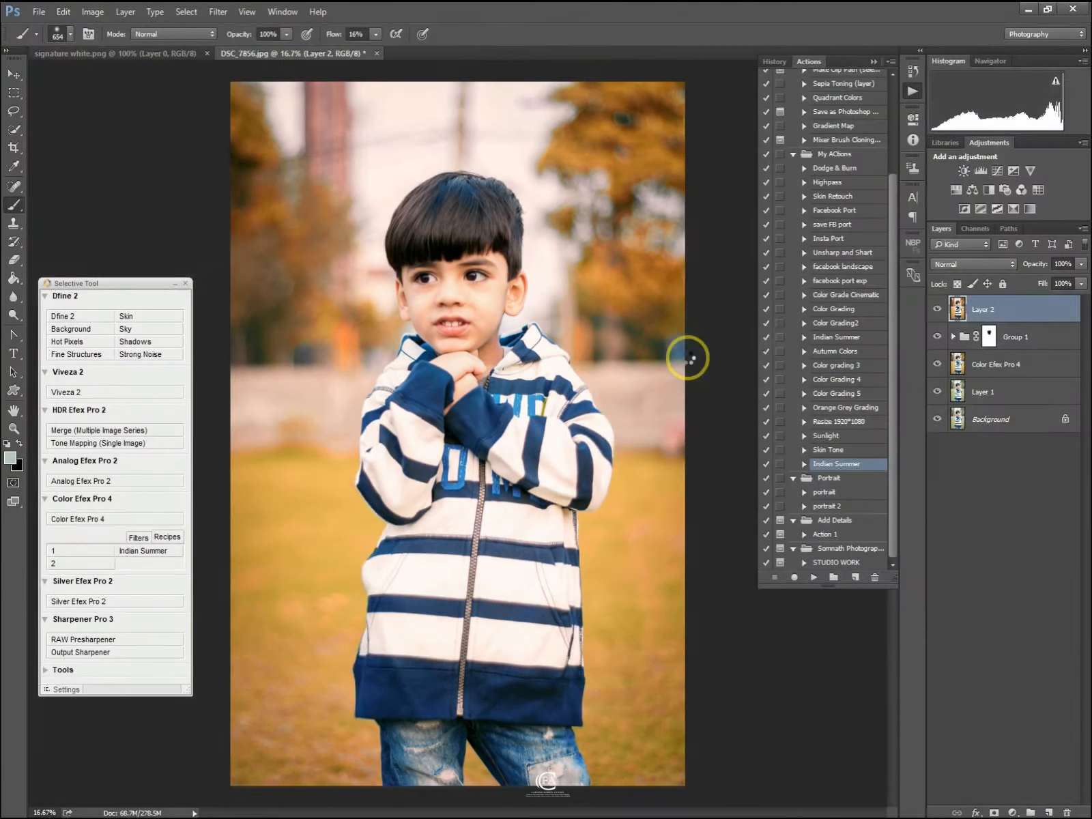
Toggle Layer 2's visibility to compare the jacket's shape before and after Liquify
left_click(936, 311)
left_click(936, 311)
left_click(936, 311)
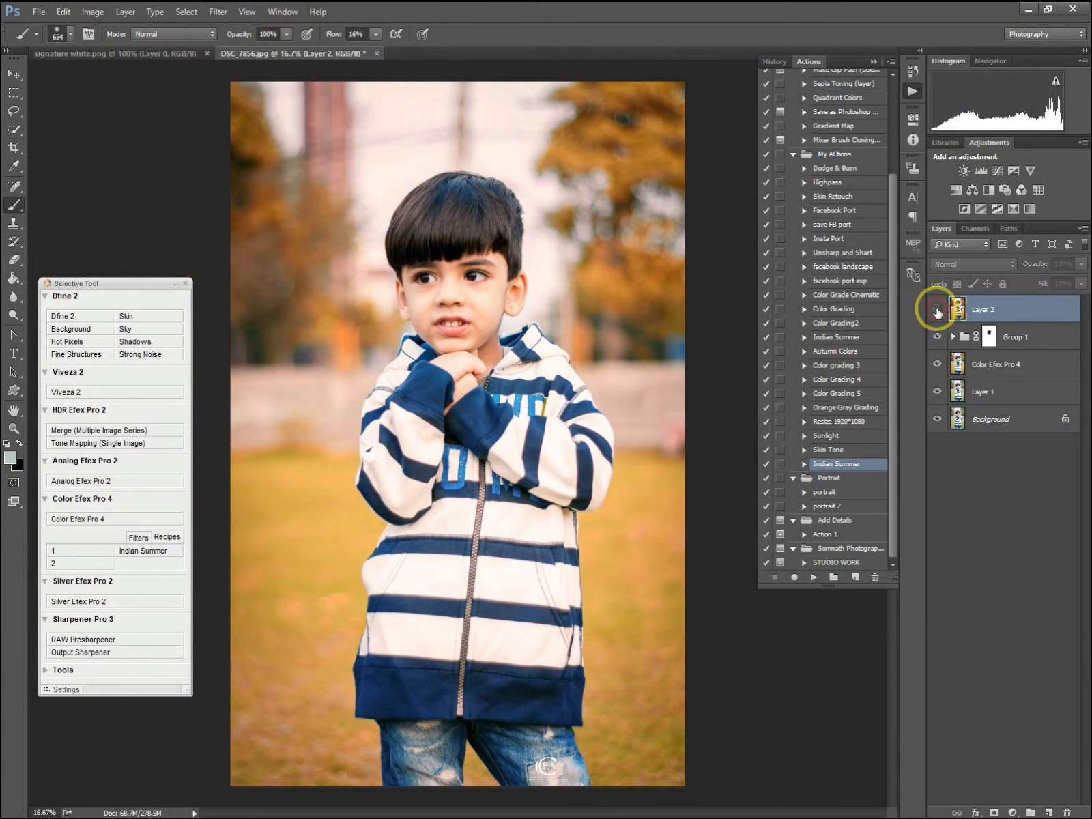
left_click(937, 312)
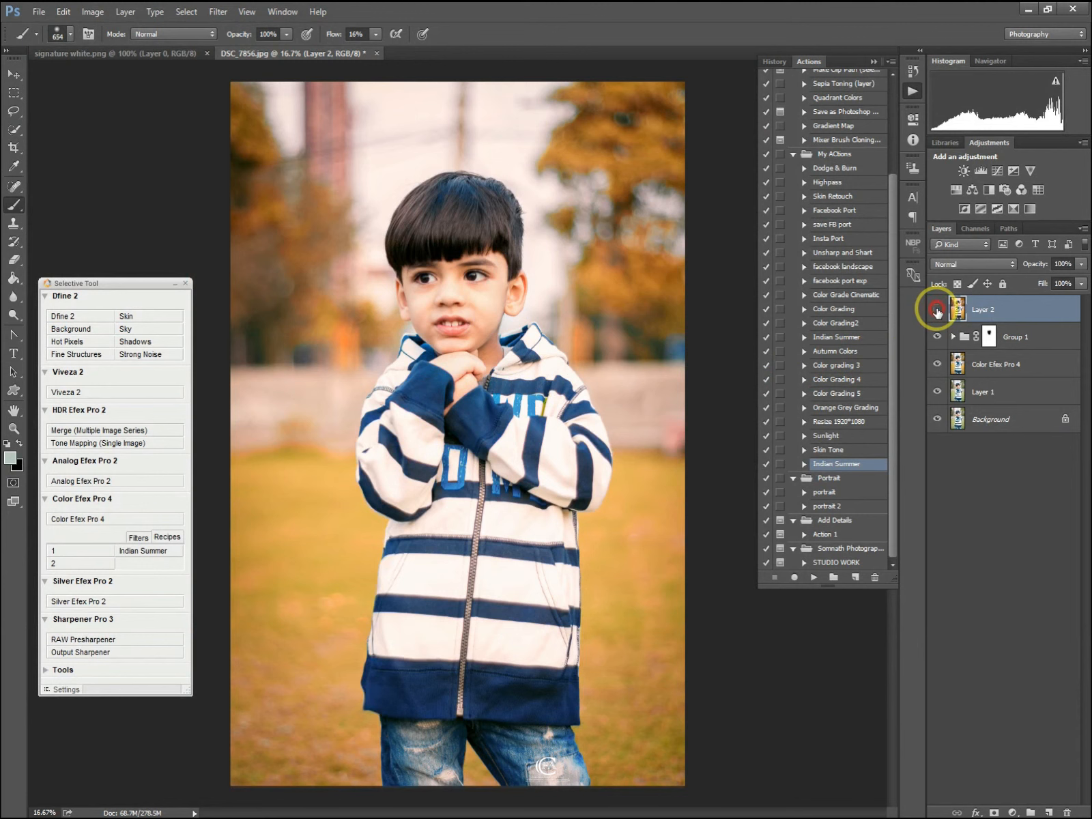
left_click(936, 311)
left_click(936, 311)
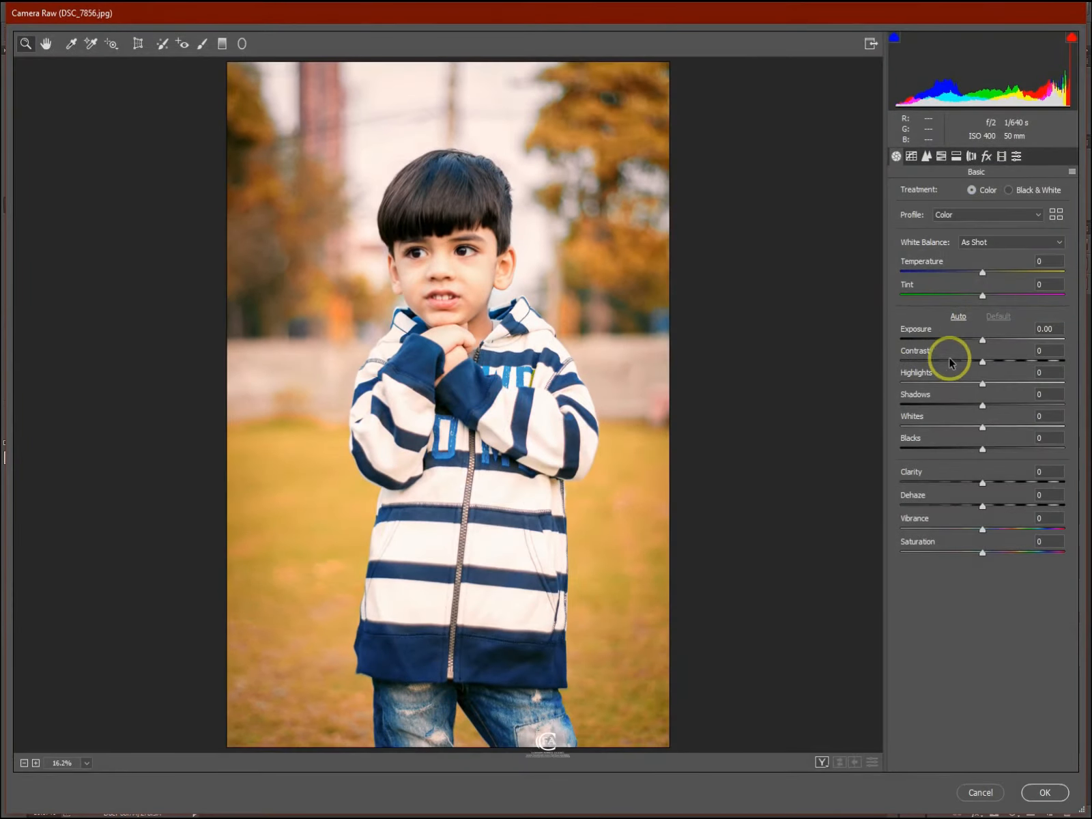
In the Camera Raw filter, set Highlights to -13 and Temperature to +1, fine-tune the remaining tones, and apply it to Layer 2
mouse_move(982, 387)
left_mouse_down()
mouse_move(970, 384)
mouse_move(1006, 386)
mouse_move(971, 387)
left_mouse_up()
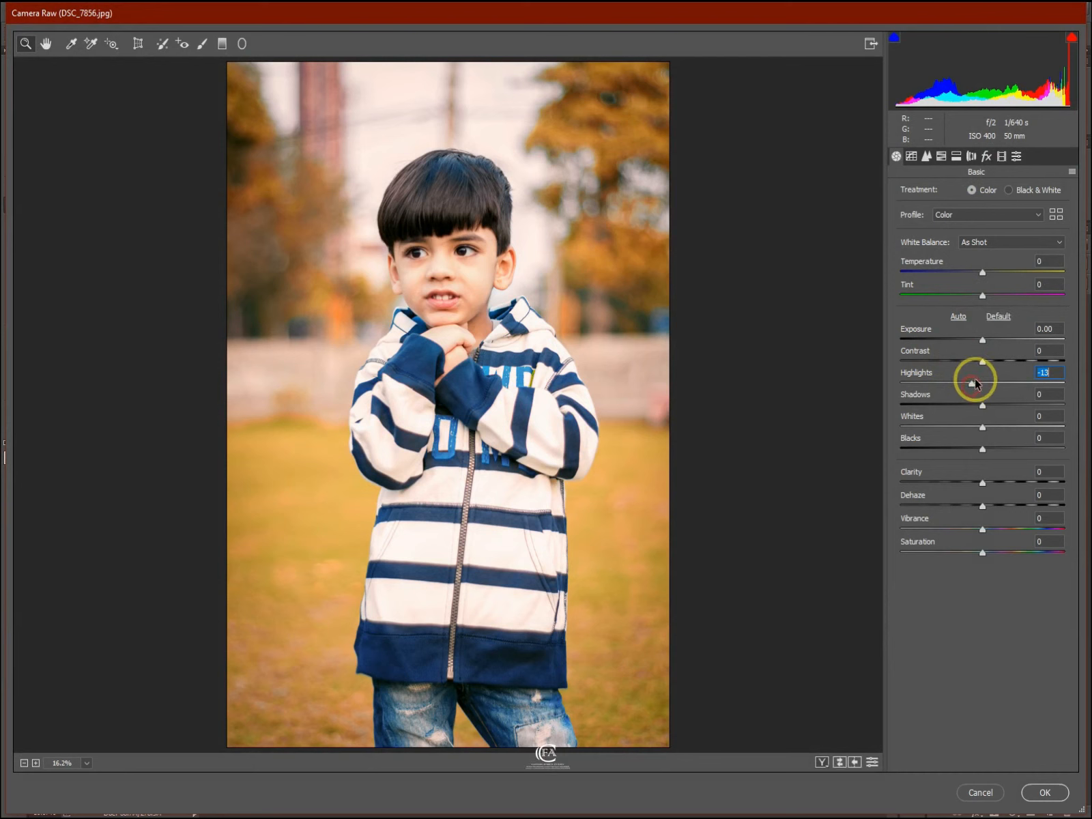
left_click(982, 273)
left_click_drag(982, 273, 982, 274)
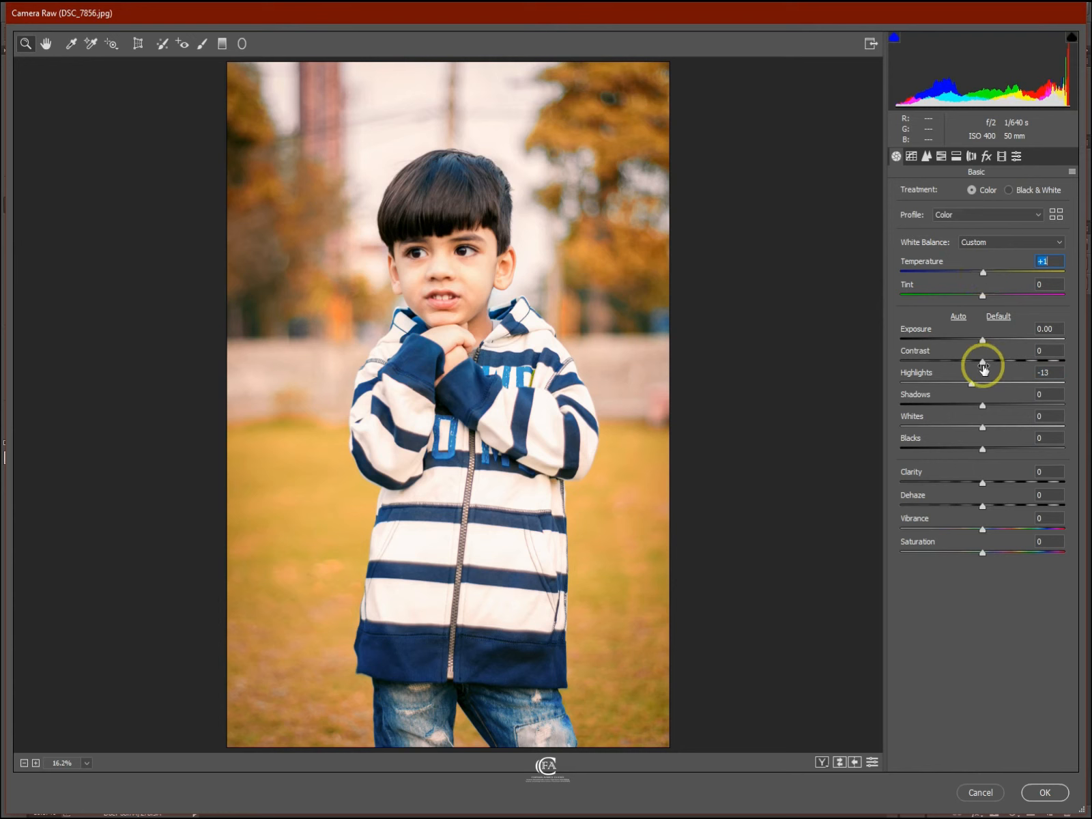
left_click_drag(982, 365, 977, 450)
left_click(1062, 795)
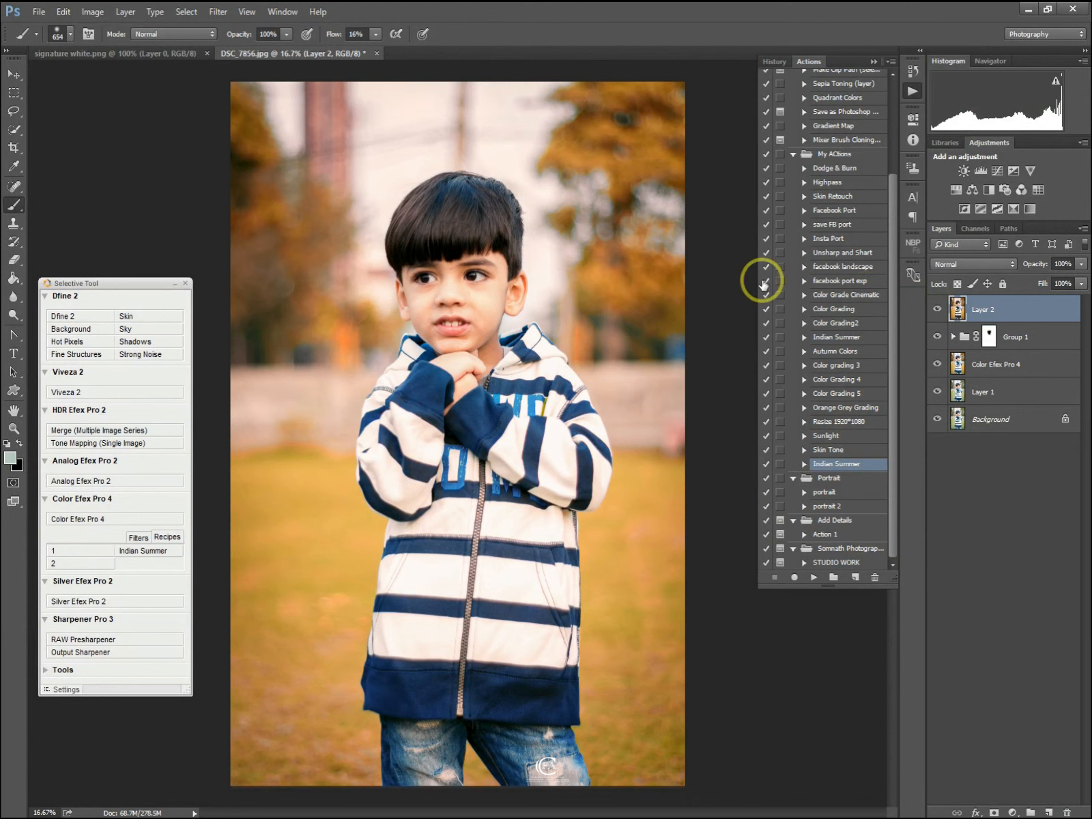
Duplicate Layer 2 and smooth the skin with SkinFiner using Amount 64, Medium +22 and Coarse +30
key("ctrl+j")
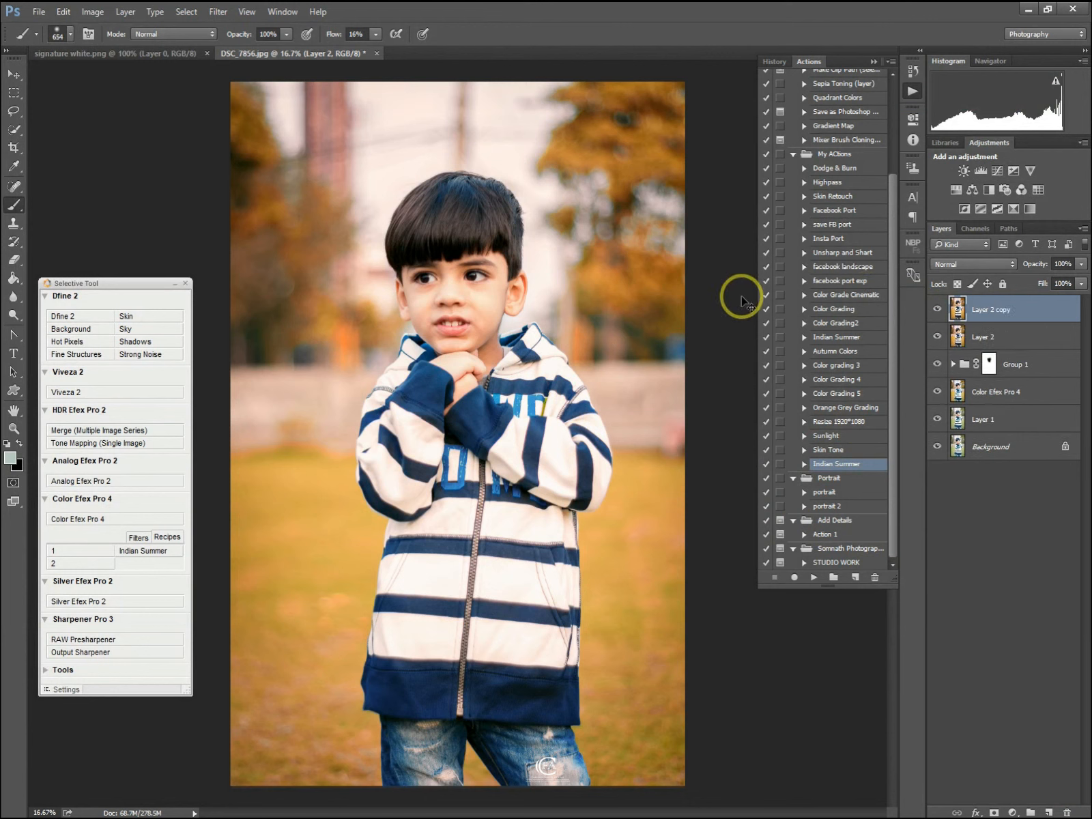
left_click(223, 13)
mouse_move(361, 316)
left_click(417, 320)
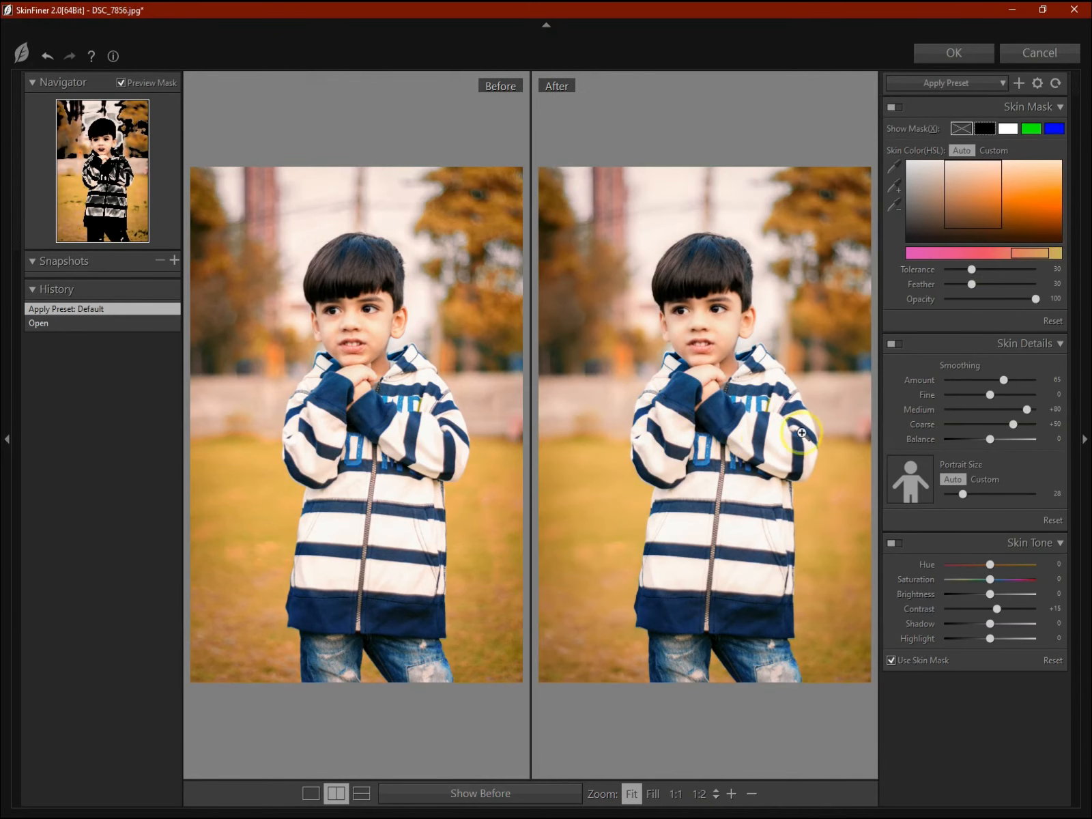
left_click_drag(1028, 415, 1003, 387)
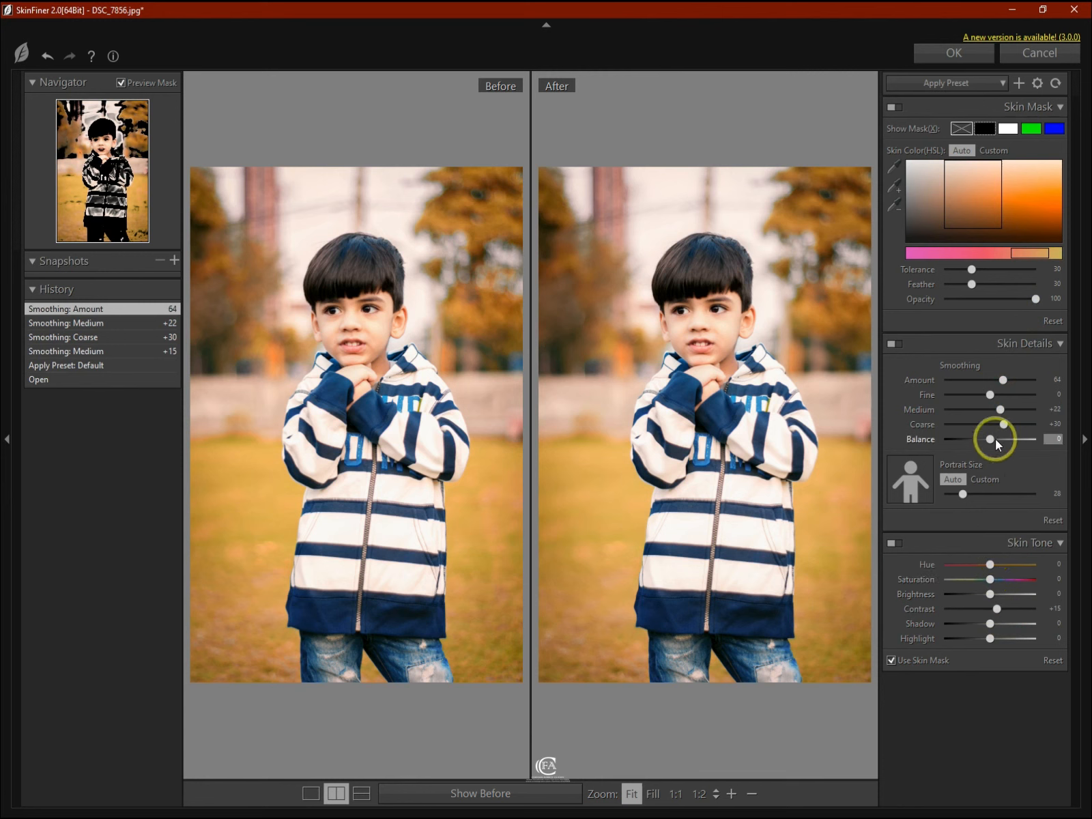
left_click(948, 53)
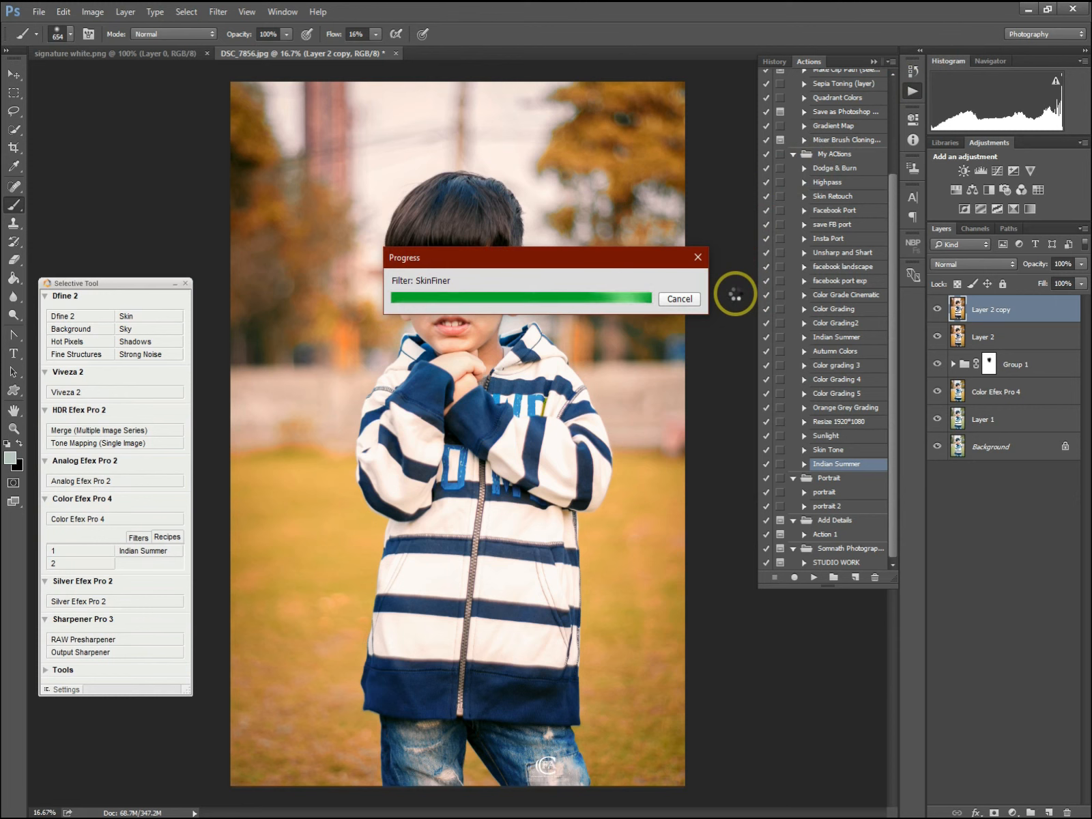
Toggle the visibility of Layer 2 copy to compare the skin before and after smoothing
left_click(938, 310)
left_click(937, 310)
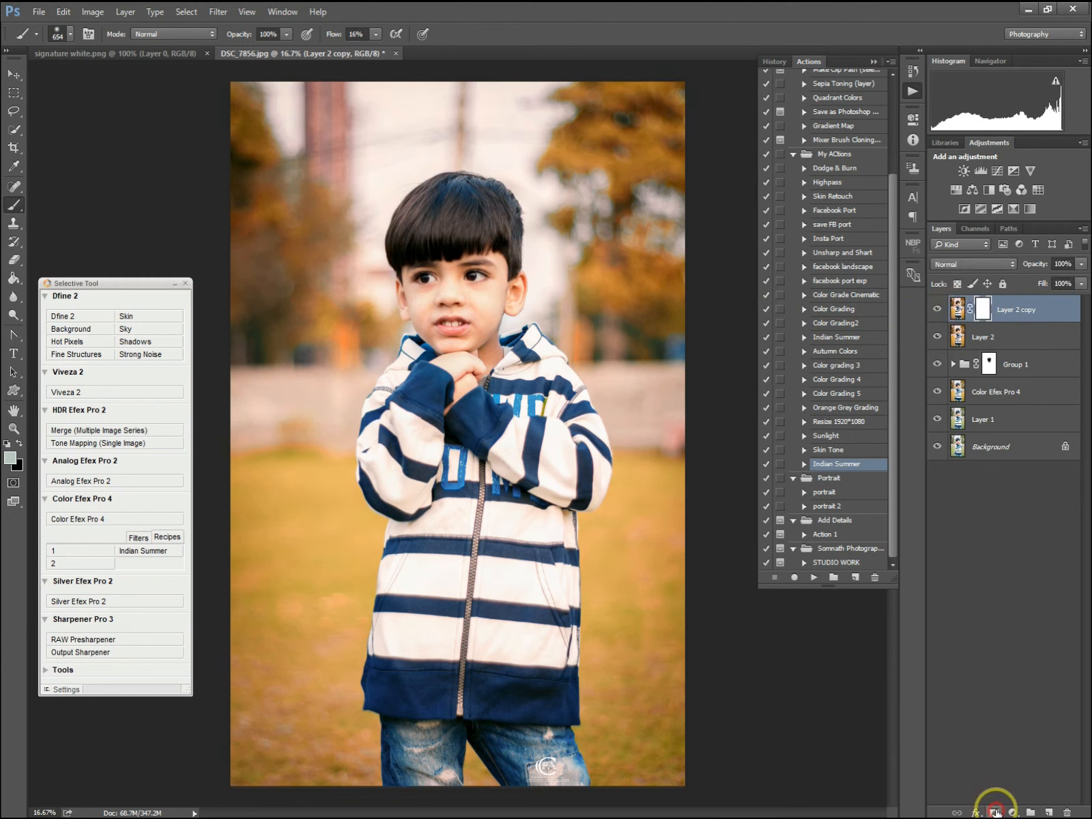
Mask the skin smoothing off the background by painting black on the Layer 2 copy mask around the boy, using 100% flow and a 1026 px brush
mouse_move(613, 301)
left_mouse_down()
mouse_move(595, 274)
mouse_move(586, 184)
mouse_move(644, 106)
mouse_move(637, 187)
mouse_move(666, 126)
mouse_move(625, 226)
left_mouse_up()
left_click(375, 34)
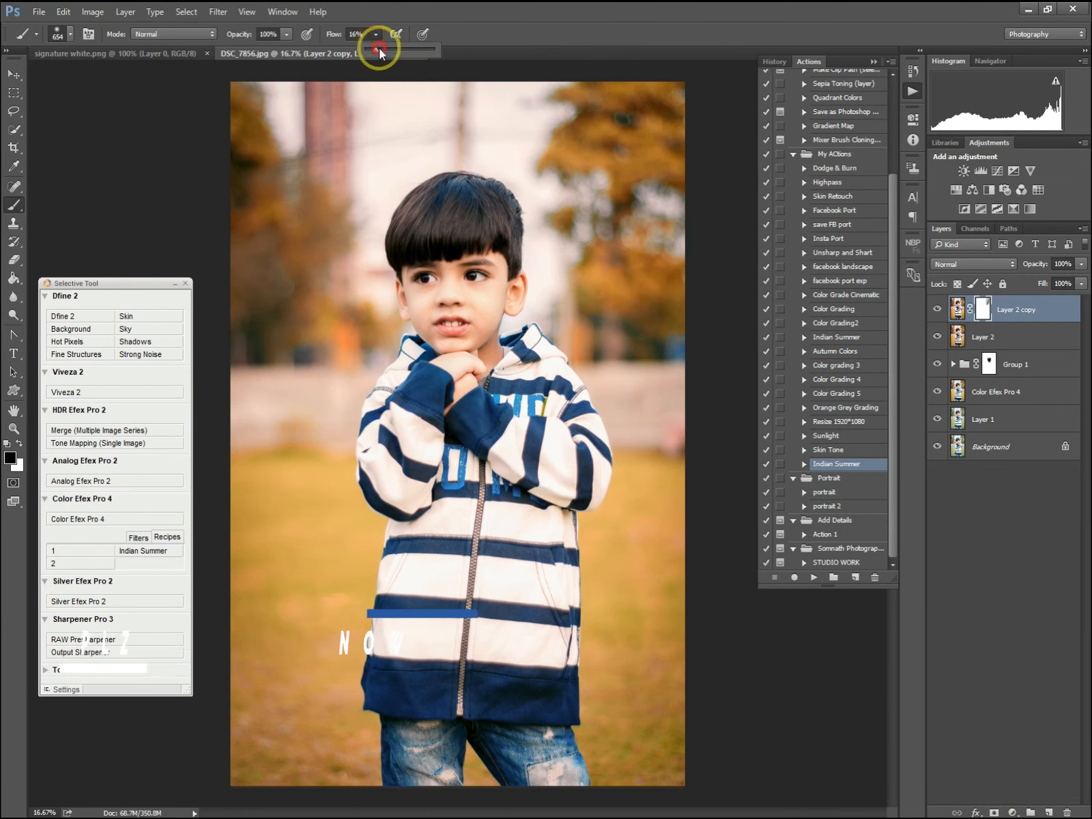
left_click_drag(378, 49, 476, 45)
right_click(633, 171, "alt")
mouse_move(640, 142)
left_mouse_down()
mouse_move(579, 123)
mouse_move(584, 258)
mouse_move(638, 124)
mouse_move(598, 241)
mouse_move(607, 299)
mouse_move(669, 409)
mouse_move(637, 269)
mouse_move(624, 136)
mouse_move(474, 114)
mouse_move(252, 217)
mouse_move(273, 141)
mouse_move(309, 268)
mouse_move(343, 307)
mouse_move(304, 393)
mouse_move(314, 307)
mouse_move(280, 610)
mouse_move(258, 368)
mouse_move(277, 362)
mouse_move(240, 287)
mouse_move(275, 549)
mouse_move(290, 538)
mouse_move(335, 564)
mouse_move(281, 631)
mouse_move(297, 746)
mouse_move(348, 768)
left_mouse_up()
mouse_move(631, 747)
left_mouse_down()
mouse_move(651, 743)
mouse_move(666, 446)
mouse_move(681, 396)
left_mouse_up()
mouse_move(617, 276)
left_mouse_down()
mouse_move(589, 244)
mouse_move(628, 200)
mouse_move(580, 105)
mouse_move(246, 112)
mouse_move(276, 287)
left_mouse_up()
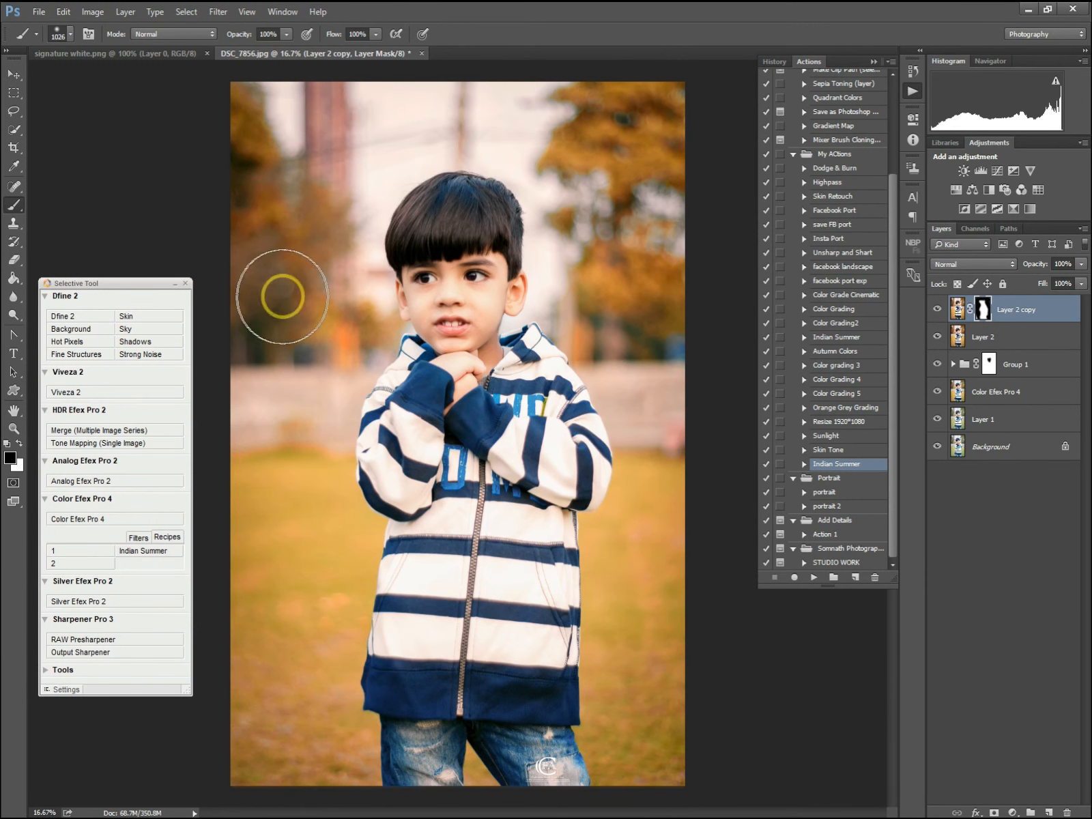
Compare the original Background alone with the full edited layer stack several times, ending with all layers shown
left_click(936, 447, "alt")
left_click(937, 446, "alt")
left_click(938, 447, "alt")
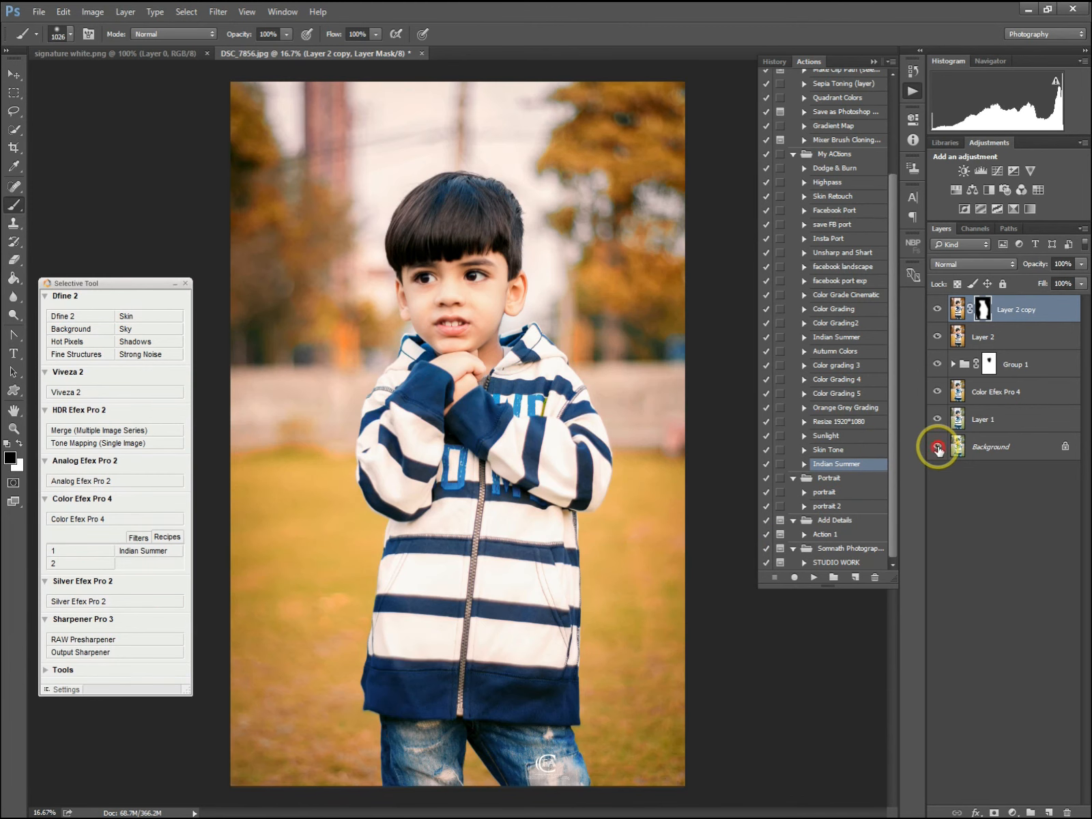
left_click(937, 448, "alt")
left_click(937, 447, "alt")
left_click(937, 447, "alt")
left_click(938, 448, "alt")
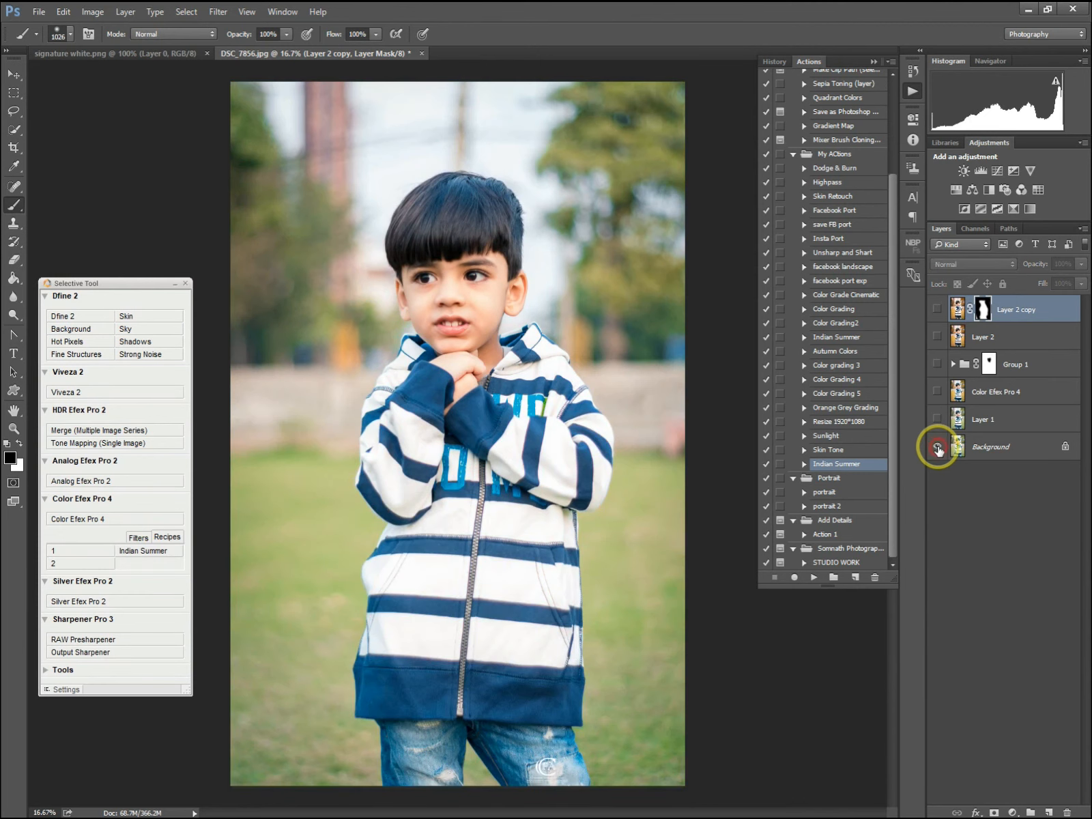
left_click(937, 447, "alt")
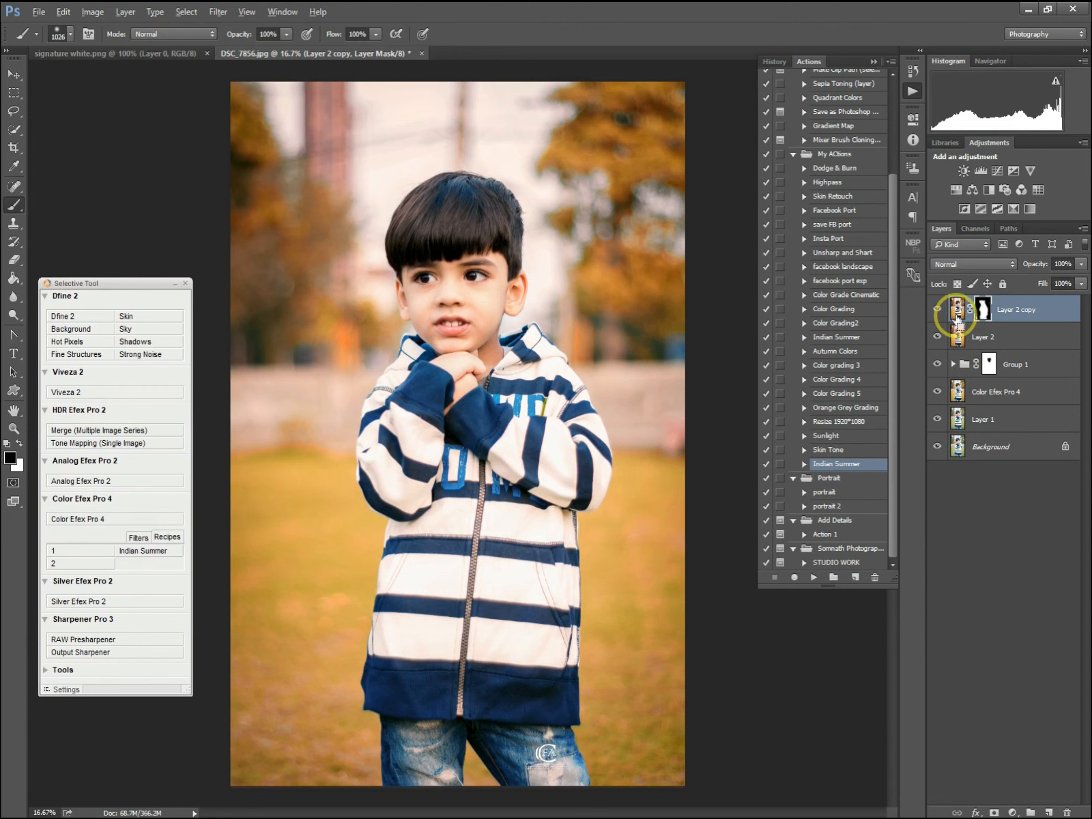
Stamp all visible layers into a new top layer and apply the Camera Raw filter to it with Highlights at -23
key("ctrl+shift+alt+e")
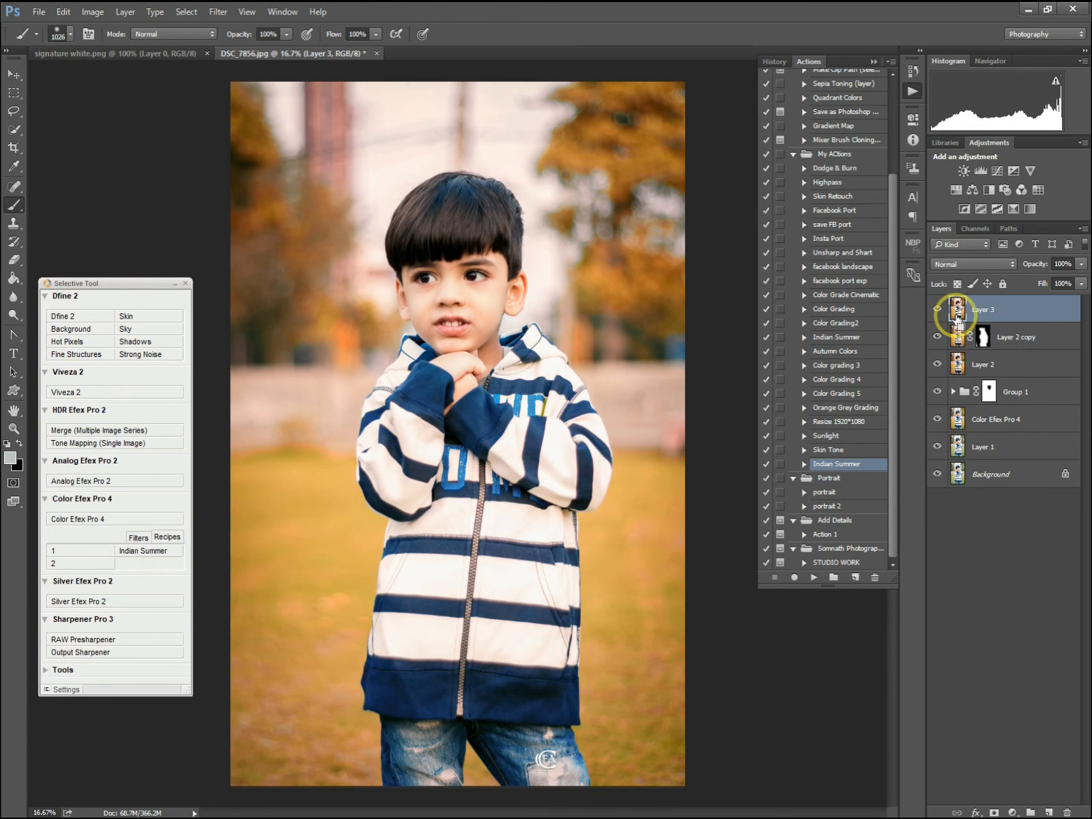
left_click(619, 396, "alt")
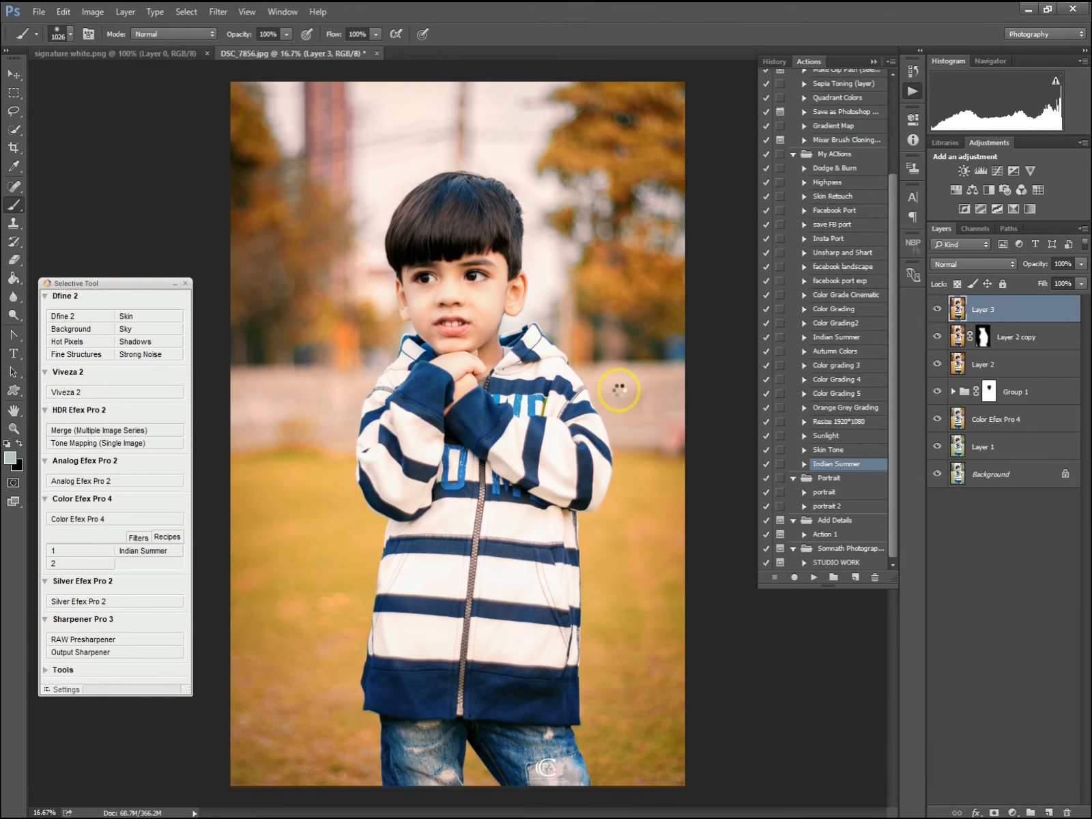
key("ctrl+shift+a")
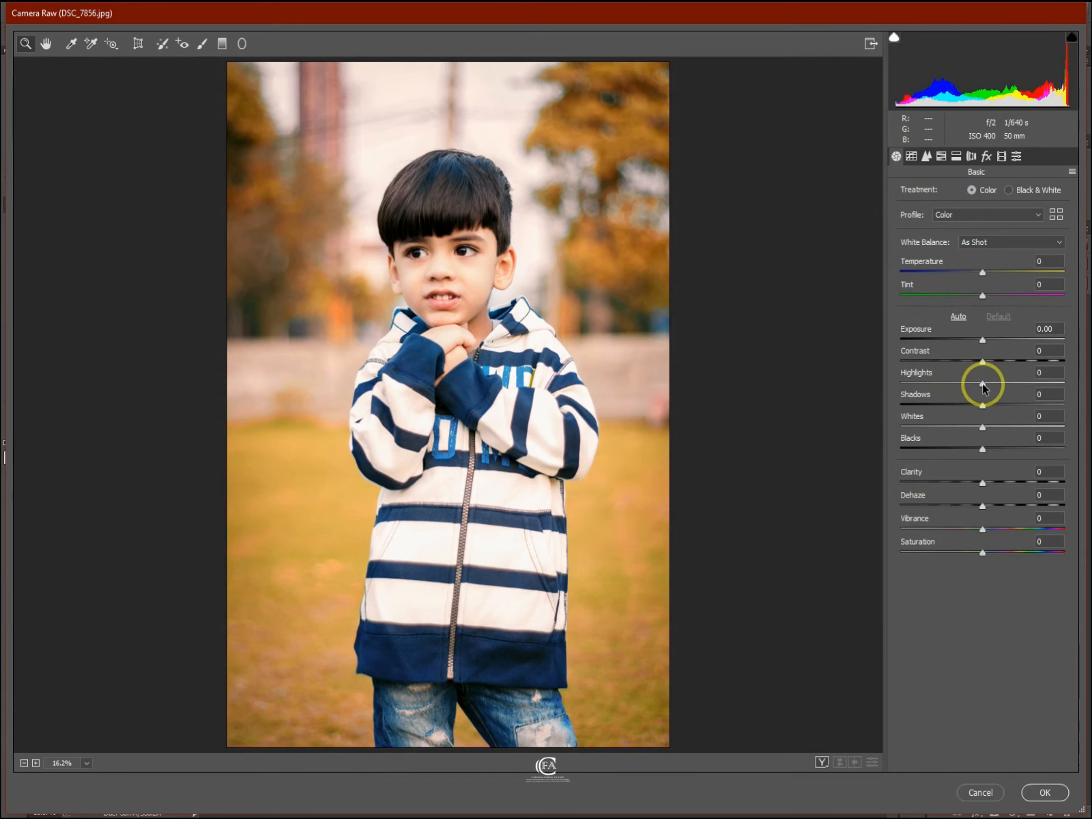
left_click_drag(980, 386, 957, 385)
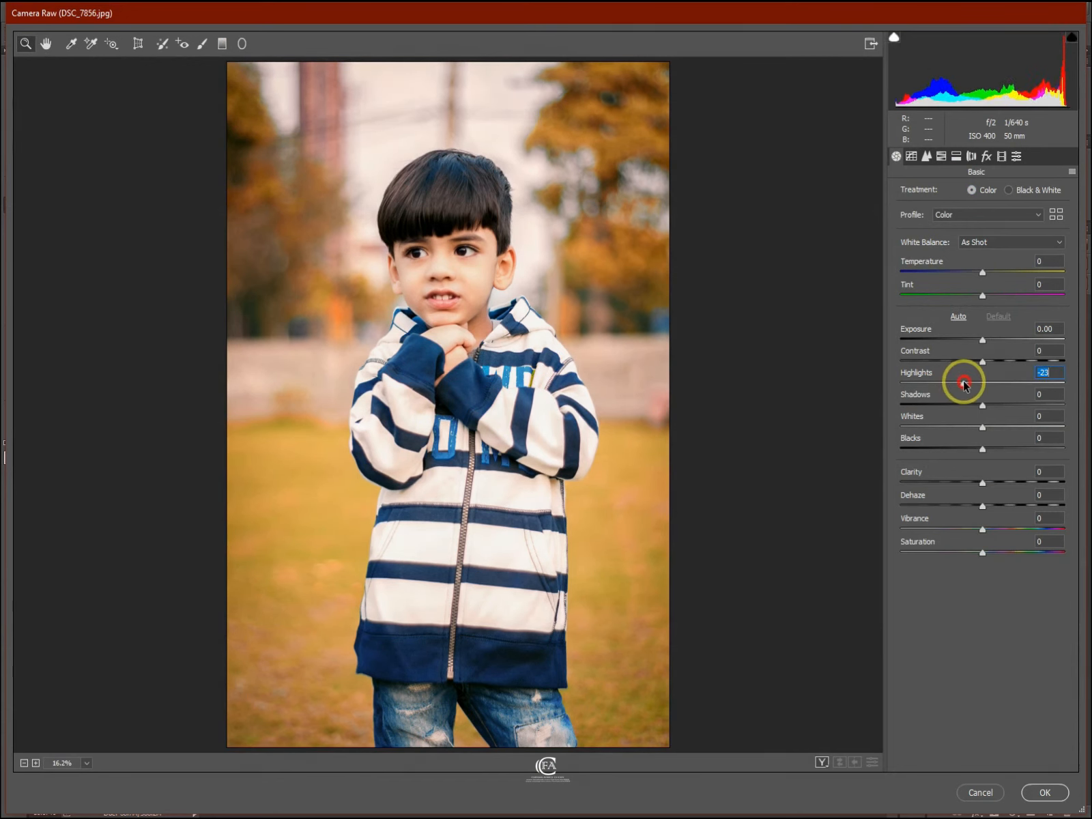
left_click_drag(962, 384, 962, 385)
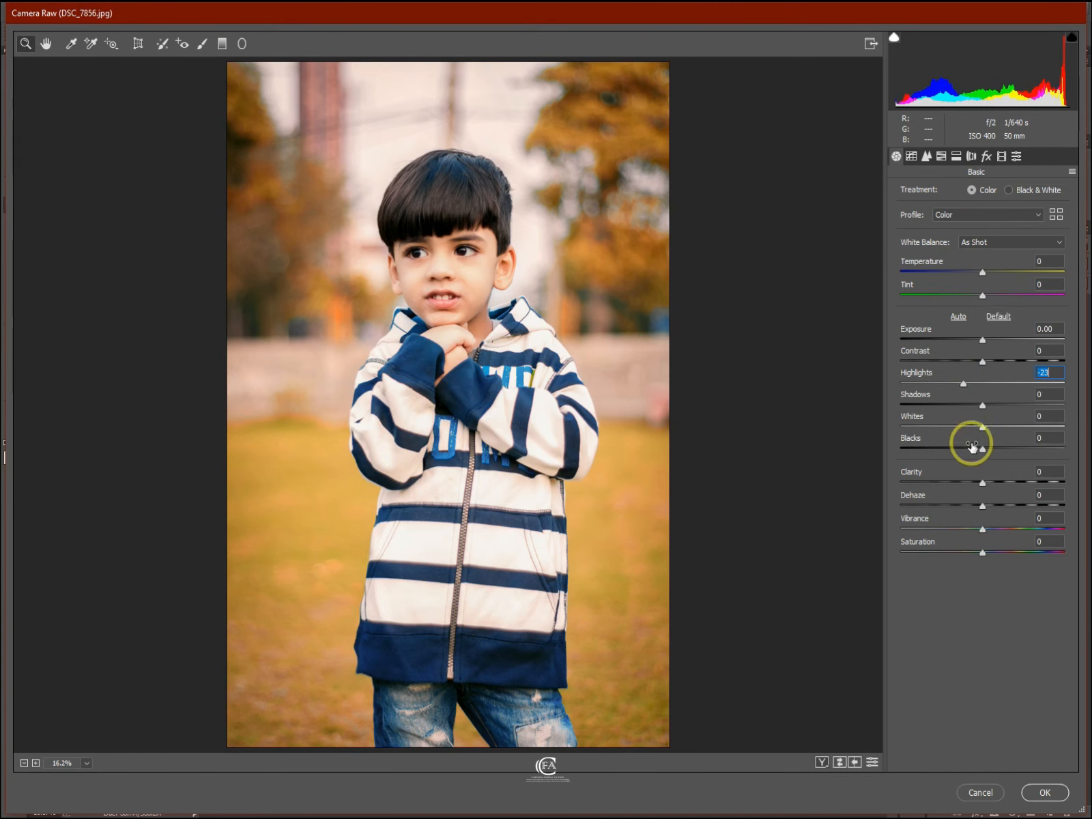
left_click(1041, 793)
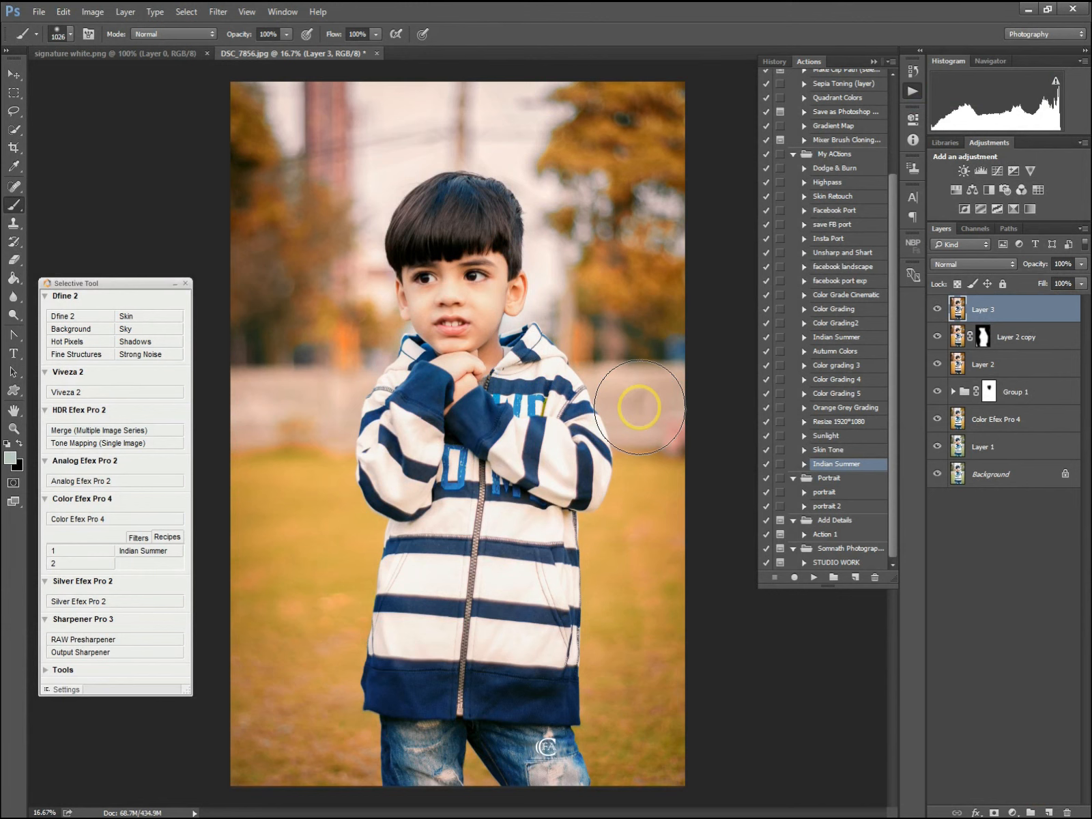
Show only the Background, and turn the layers above it back on one by one up to Layer 3 to review the edit's progression
left_click(937, 476, "alt")
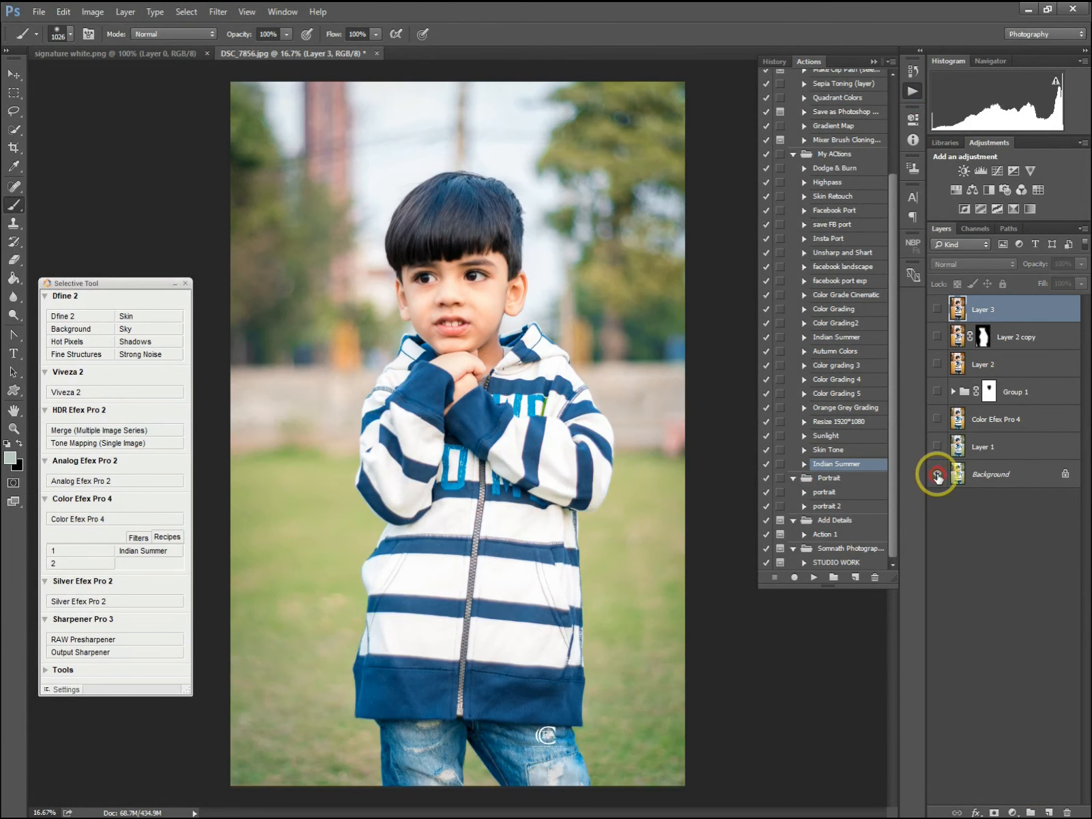
left_click(937, 448)
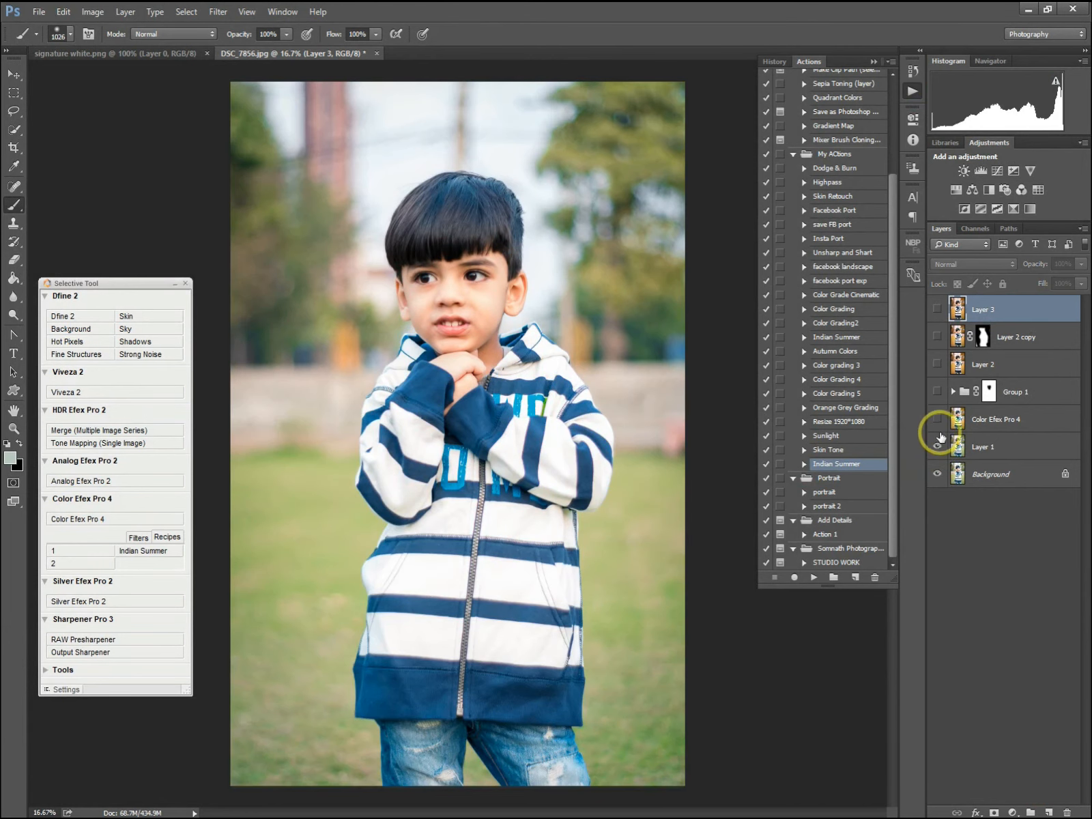
left_click(937, 418)
left_click(936, 391)
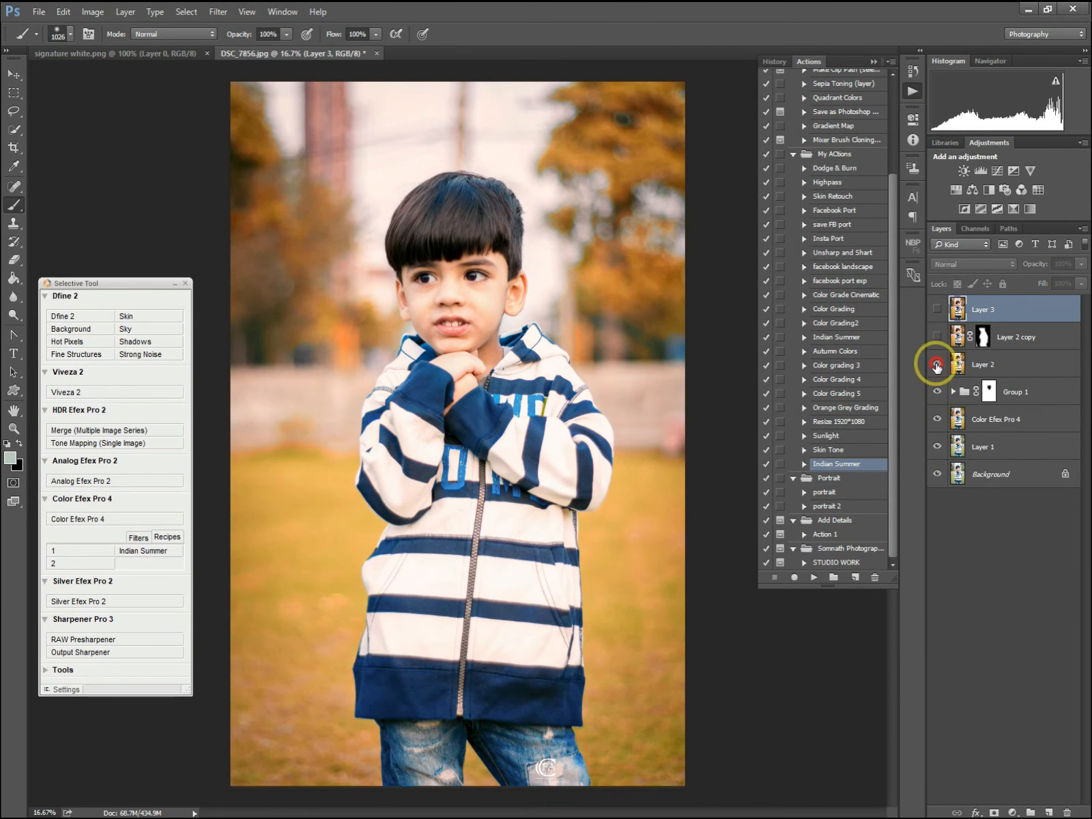
left_click(937, 364)
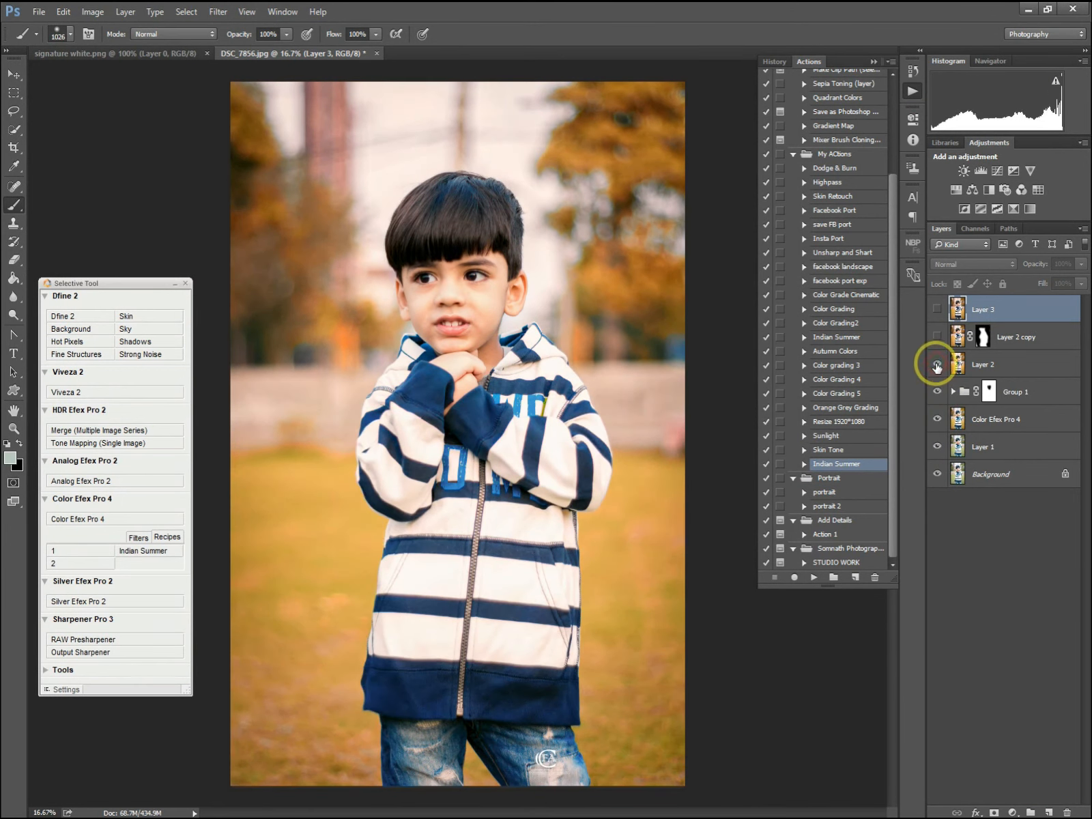
left_click(937, 310)
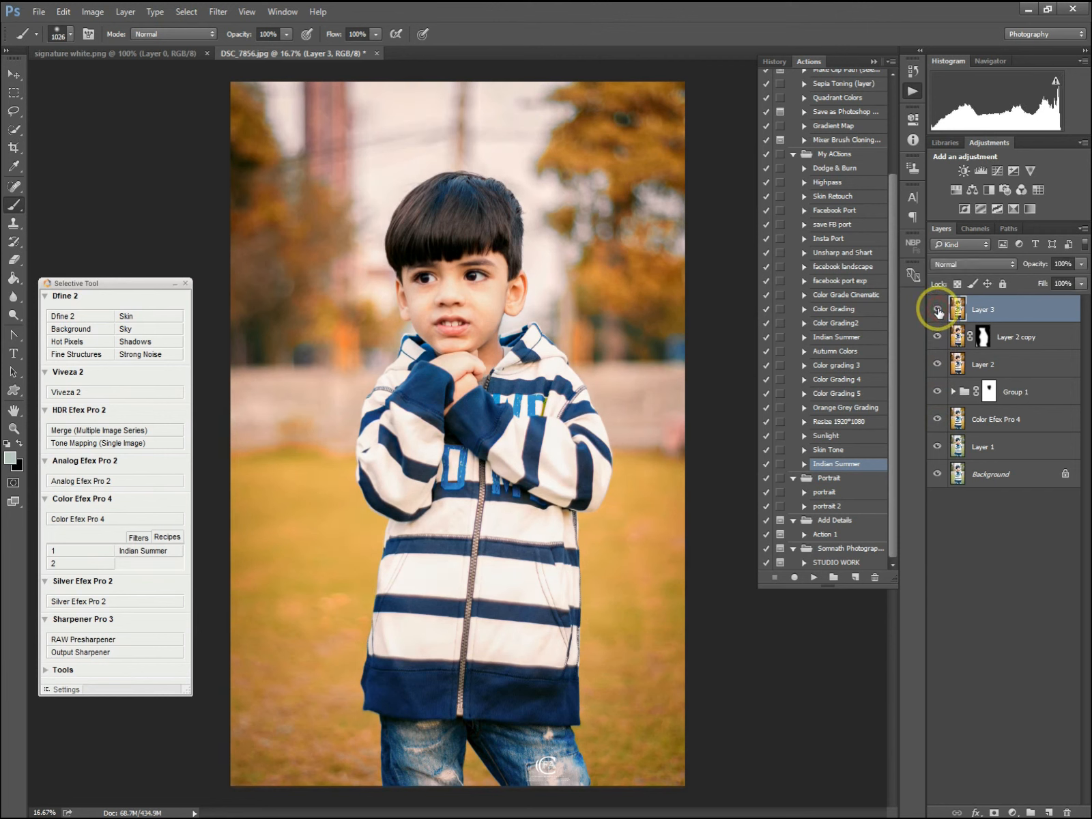